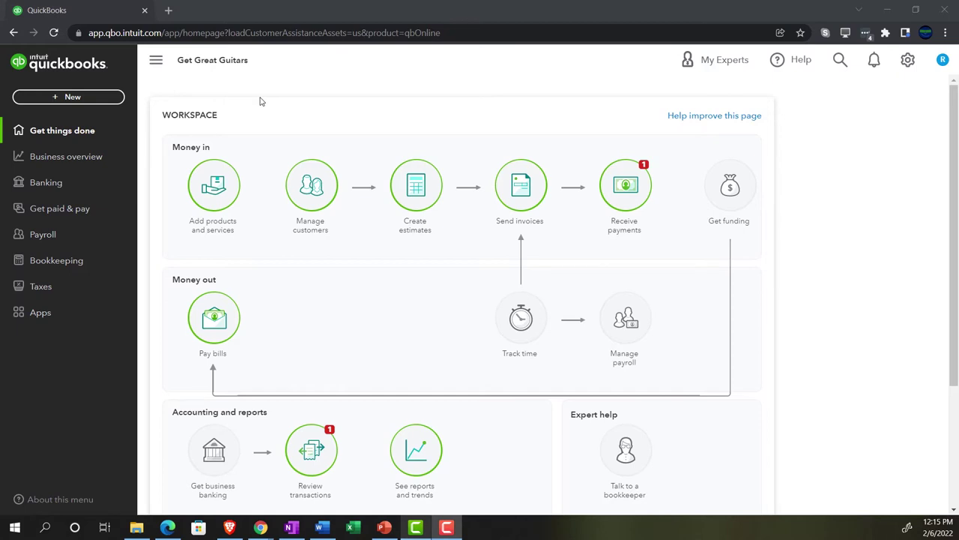
Step: Examine the Accountant view switching option in the company settings and bring up the sample company file for comparison
{"action": "key", "text": "ctrl+plus"}
{"action": "key", "text": "ctrl+plus"}
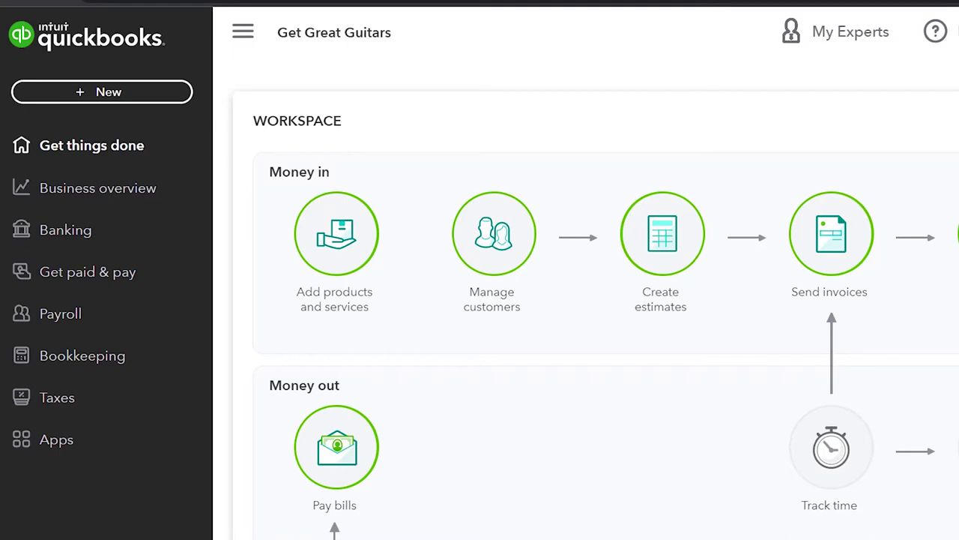
{"action": "left_click", "coordinate": [929, 64]}
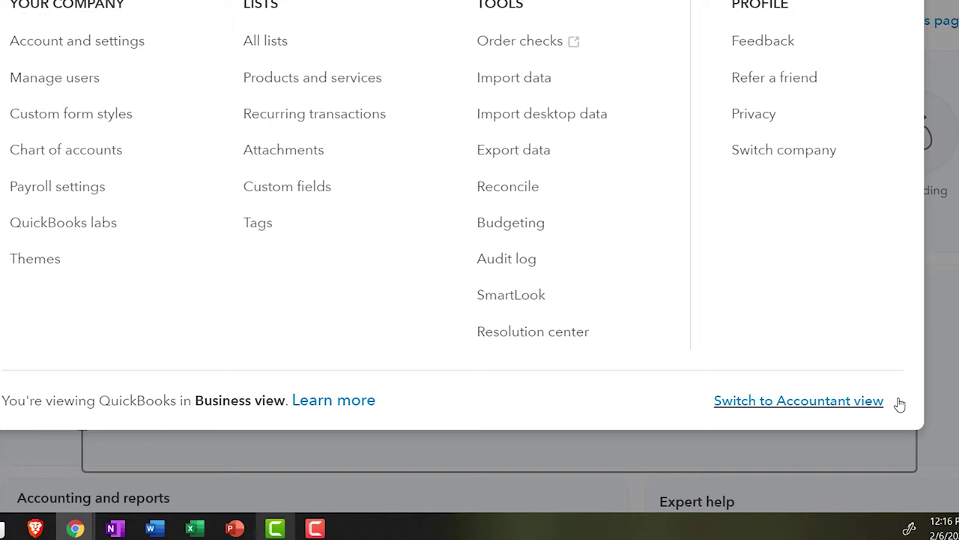
{"action": "left_click", "coordinate": [896, 403]}
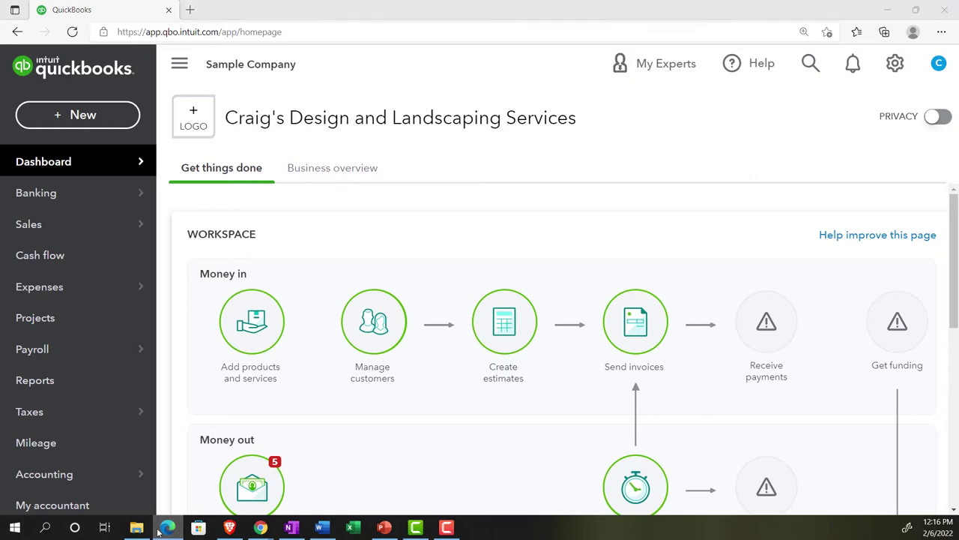
Step: Return to the Get Great Guitars file and duplicate its browser tab until four tabs are open
{"action": "key", "text": "alt+Tab"}
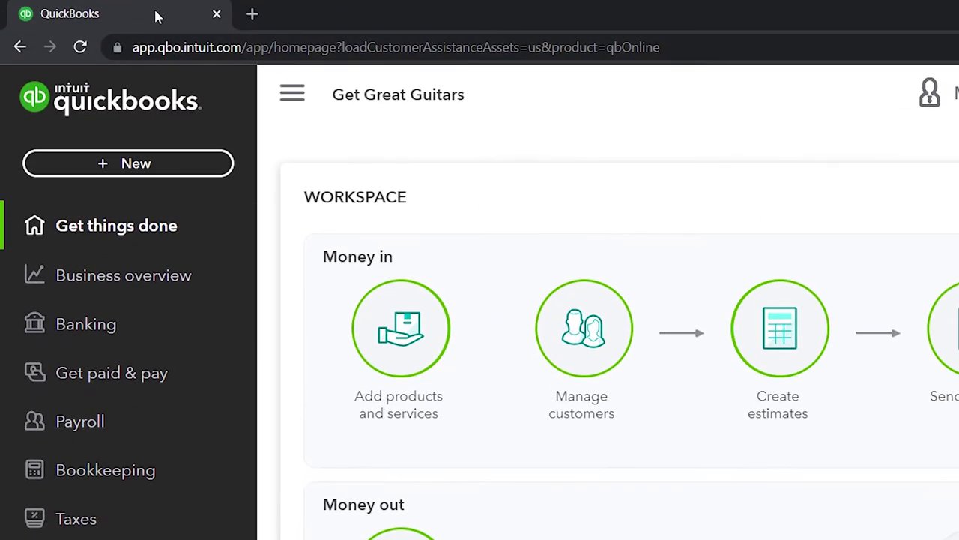
{"action": "right_click", "coordinate": [156, 15]}
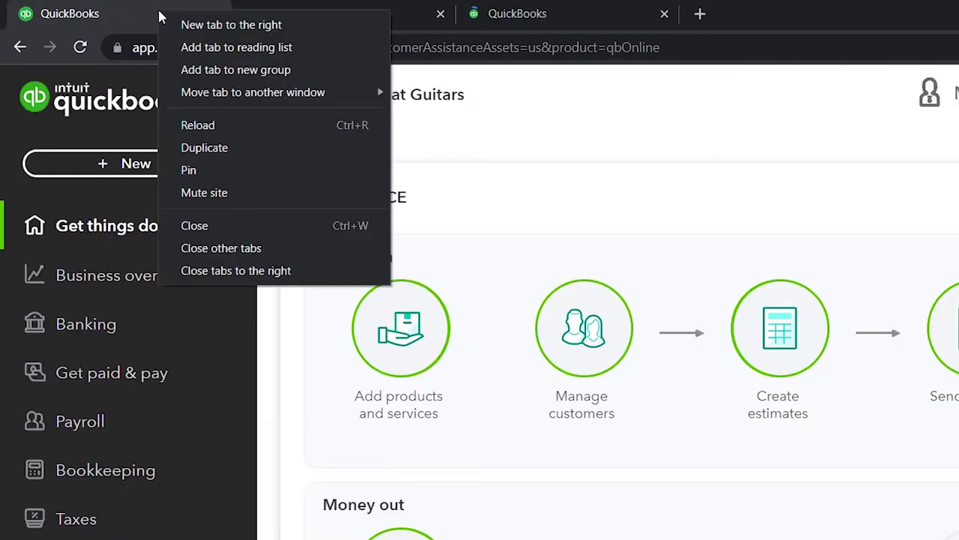
{"action": "left_click", "coordinate": [196, 149]}
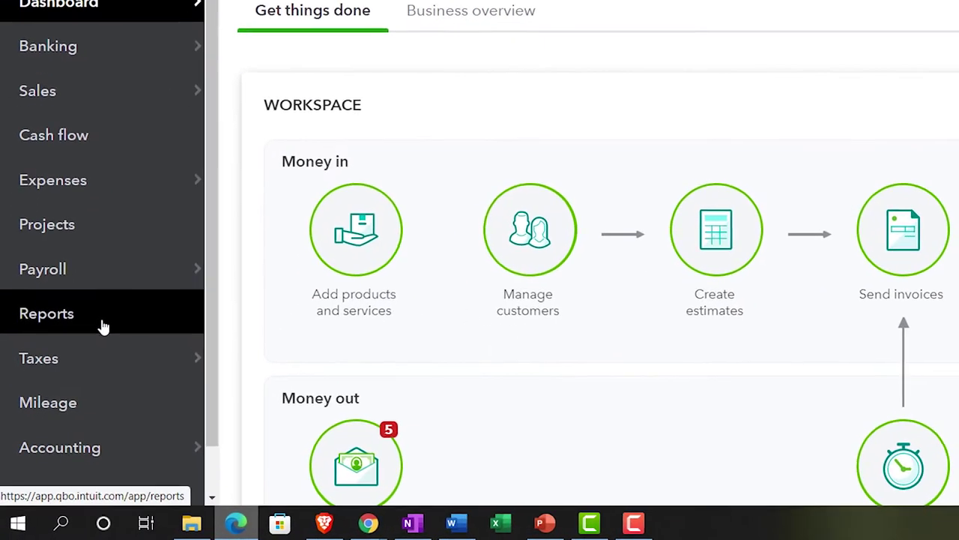
Step: Open the Balance Sheet report in the second Get Great Guitars tab and collapse the navigation menu
{"action": "left_click", "coordinate": [236, 526]}
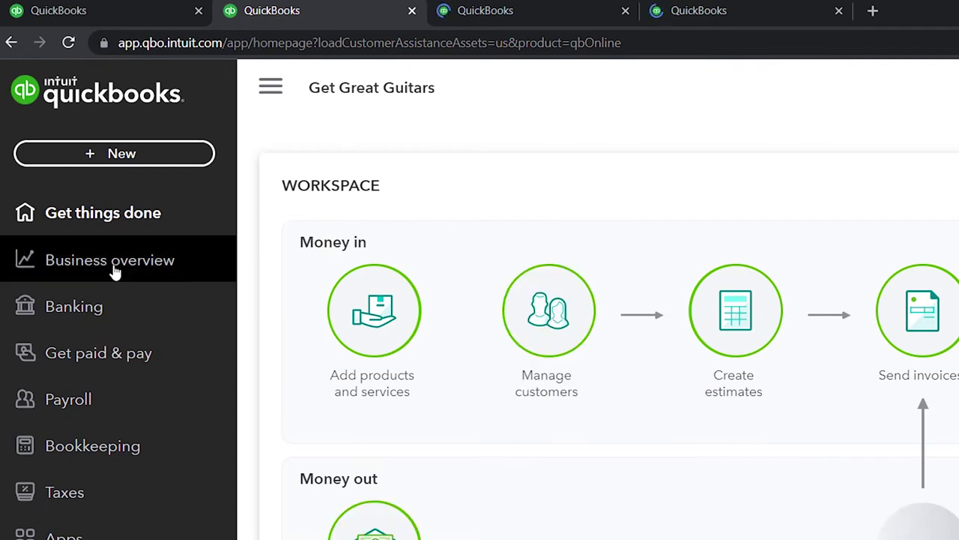
{"action": "left_click", "coordinate": [109, 270]}
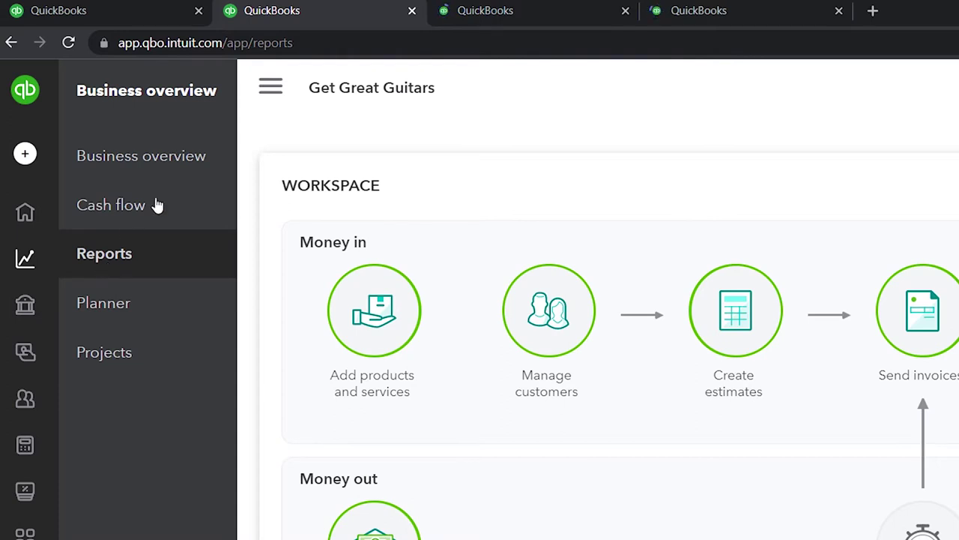
{"action": "left_click", "coordinate": [246, 87]}
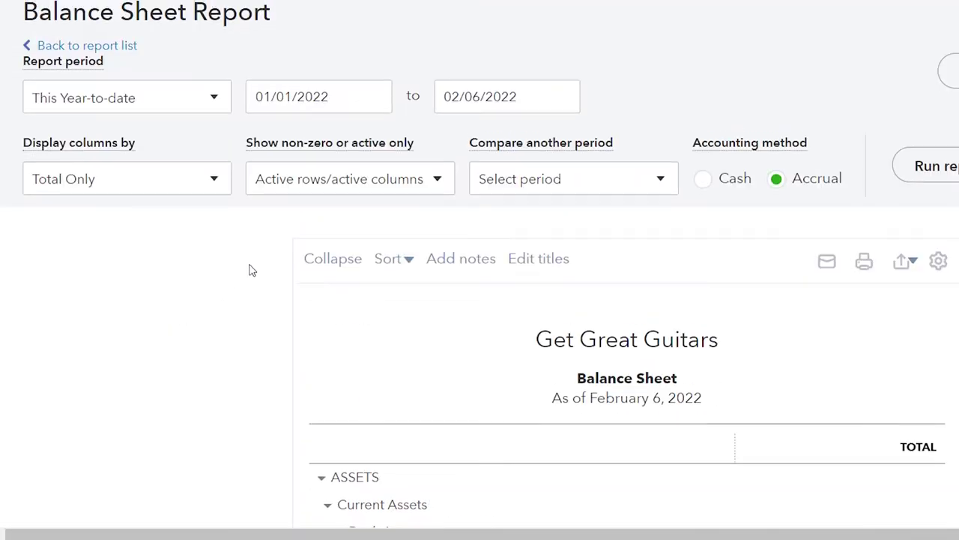
Step: Set the Balance Sheet report period to 01/01/2022 through 02/28/2022
{"action": "left_click", "coordinate": [278, 231]}
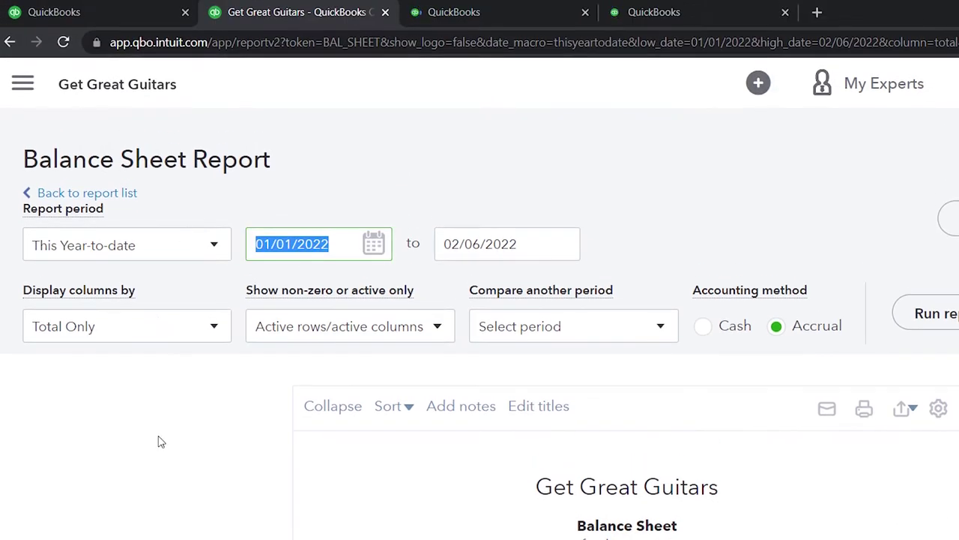
{"action": "type", "text": "010"}
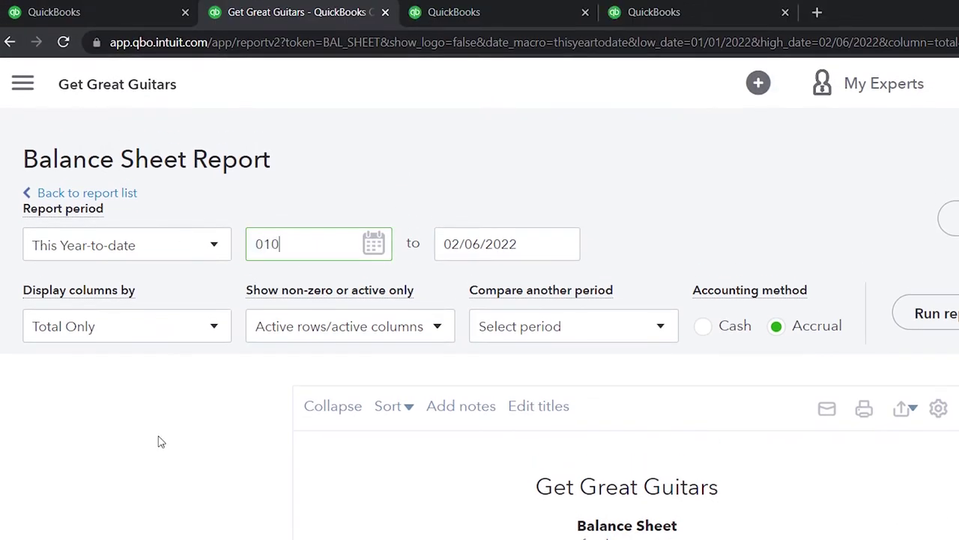
{"action": "key", "text": "Tab"}
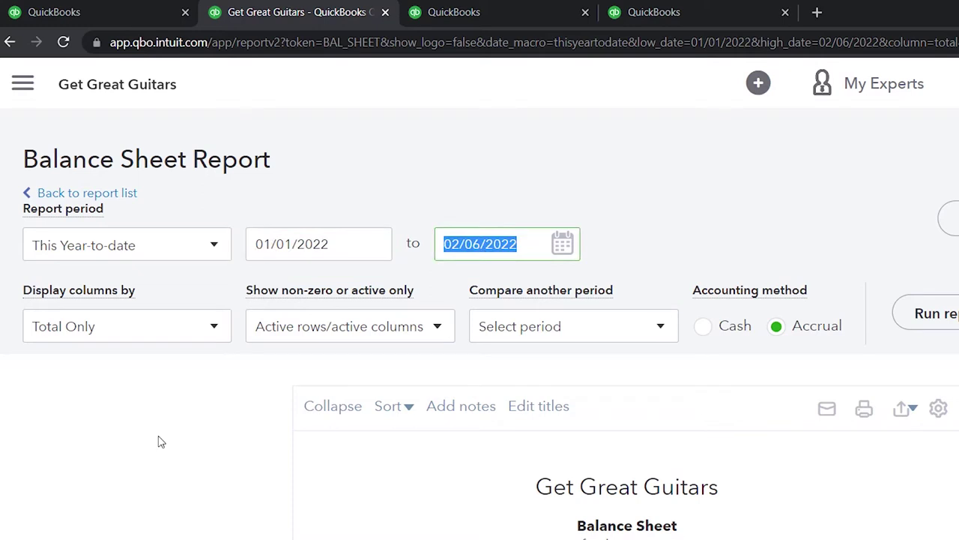
{"action": "type", "text": "02/28/2"}
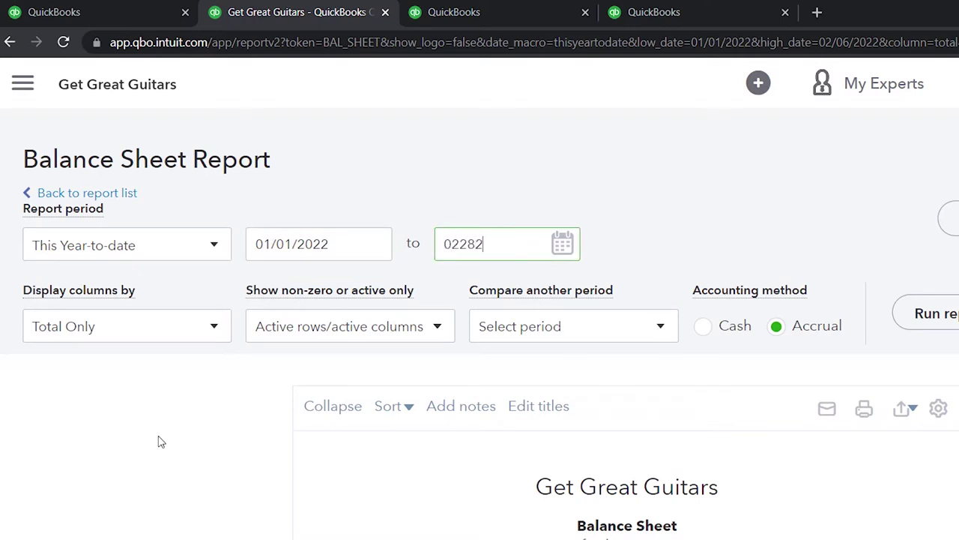
{"action": "type", "text": "022"}
{"action": "key", "text": "Tab"}
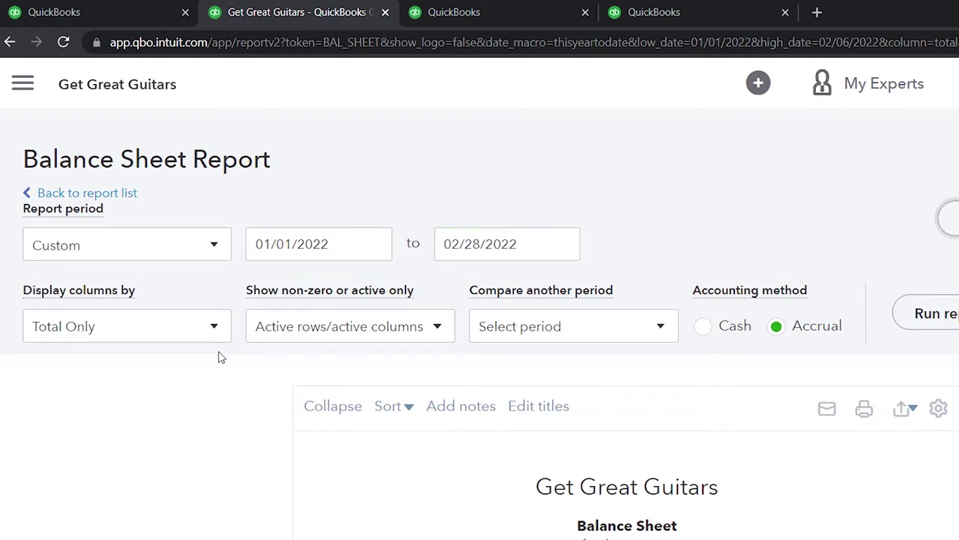
Step: Display the Balance Sheet columns by Months and run the report
{"action": "left_click", "coordinate": [214, 329]}
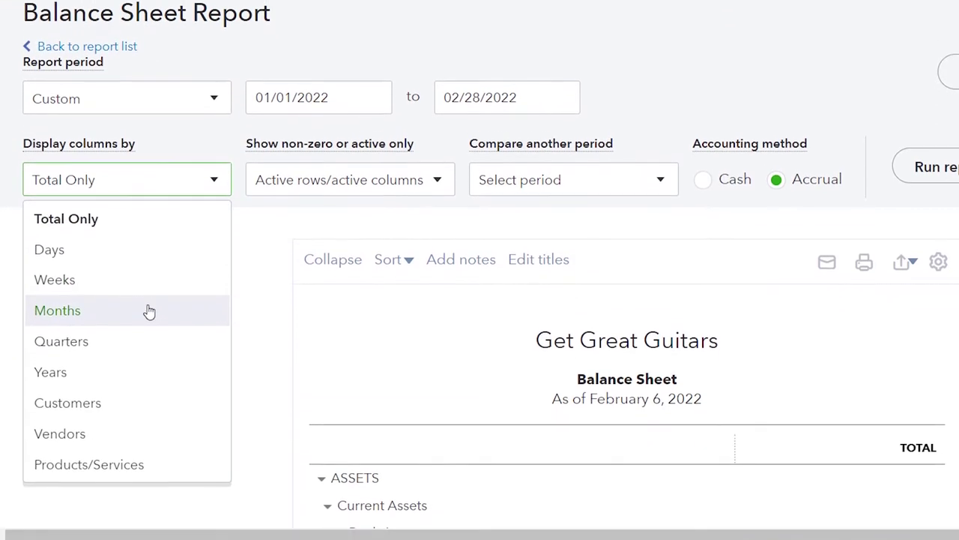
{"action": "left_click", "coordinate": [148, 457]}
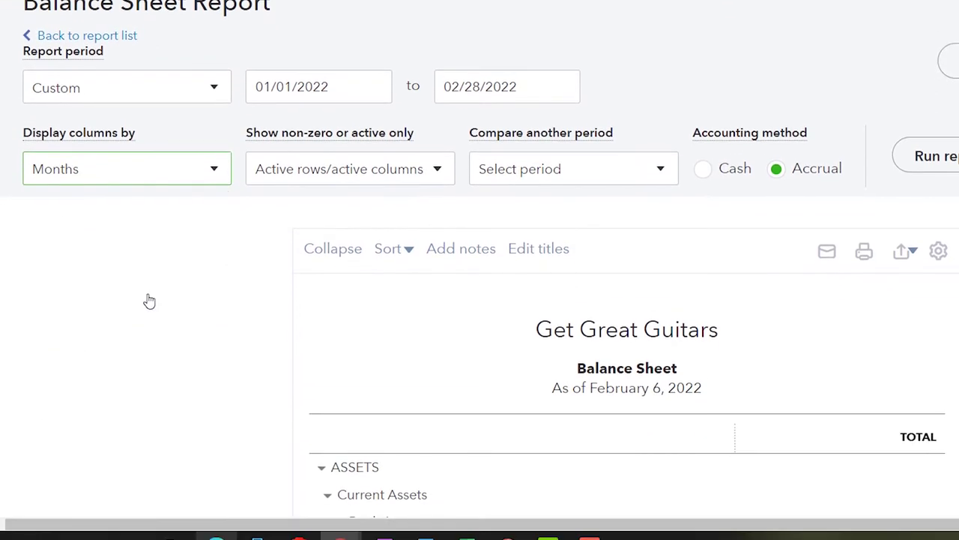
{"action": "left_click", "coordinate": [892, 169]}
{"action": "scroll", "coordinate": [895, 180], "scroll_direction": "down", "scroll_amount": 3}
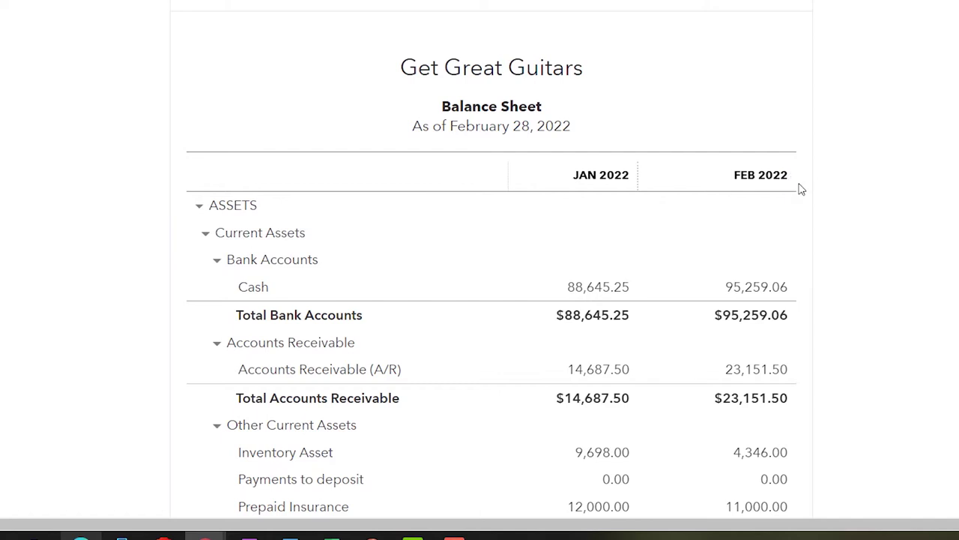
Step: Open the Profit and Loss report in the third tab and collapse the navigation menu
{"action": "left_click", "coordinate": [364, 13]}
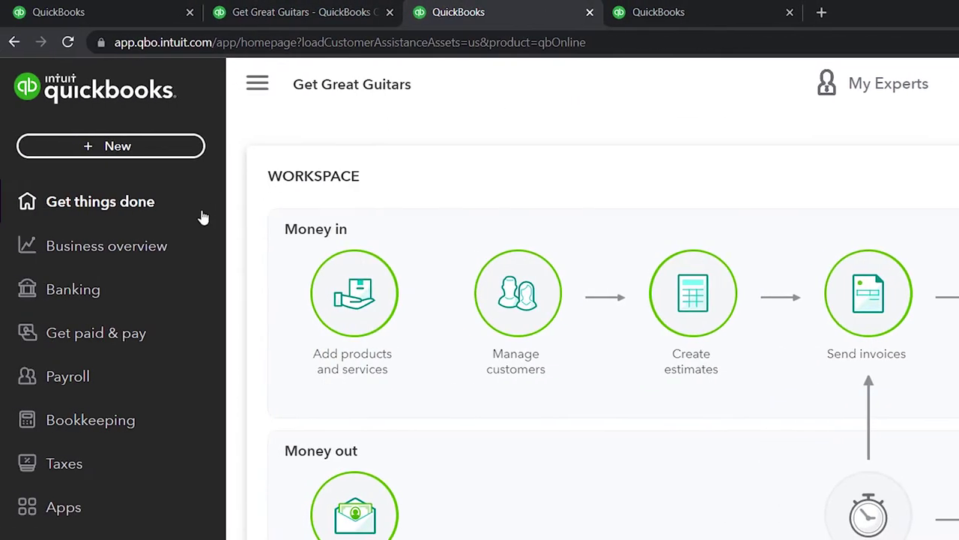
{"action": "left_click", "coordinate": [9, 245]}
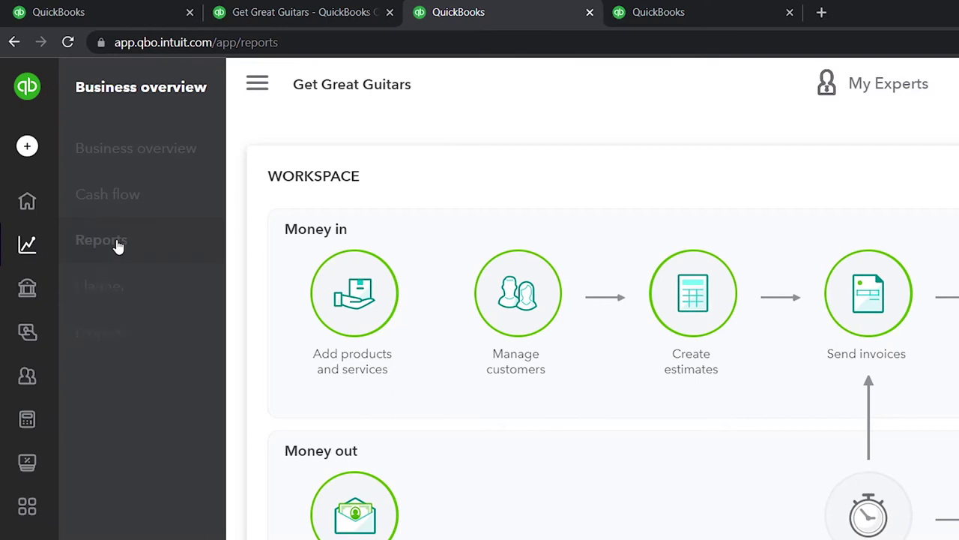
{"action": "left_click", "coordinate": [116, 243]}
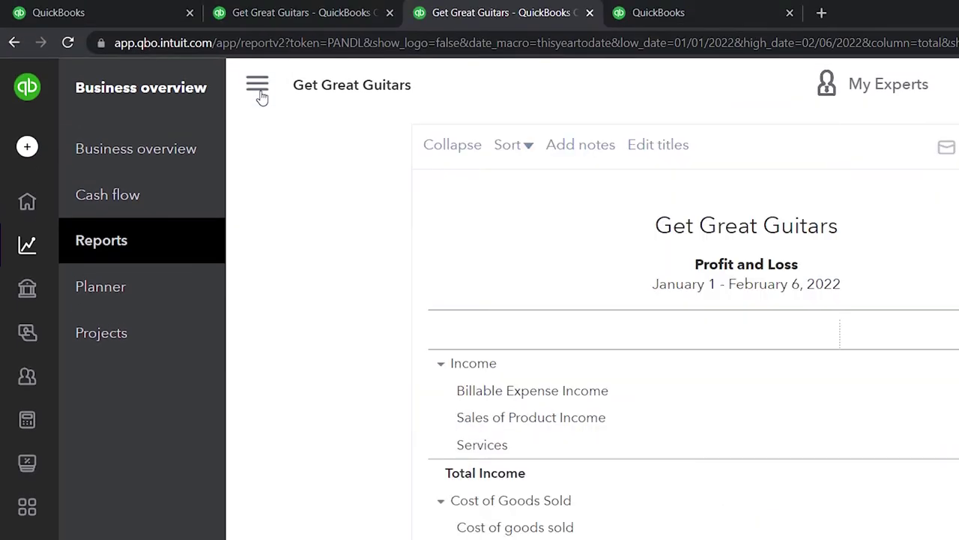
{"action": "left_click", "coordinate": [257, 88]}
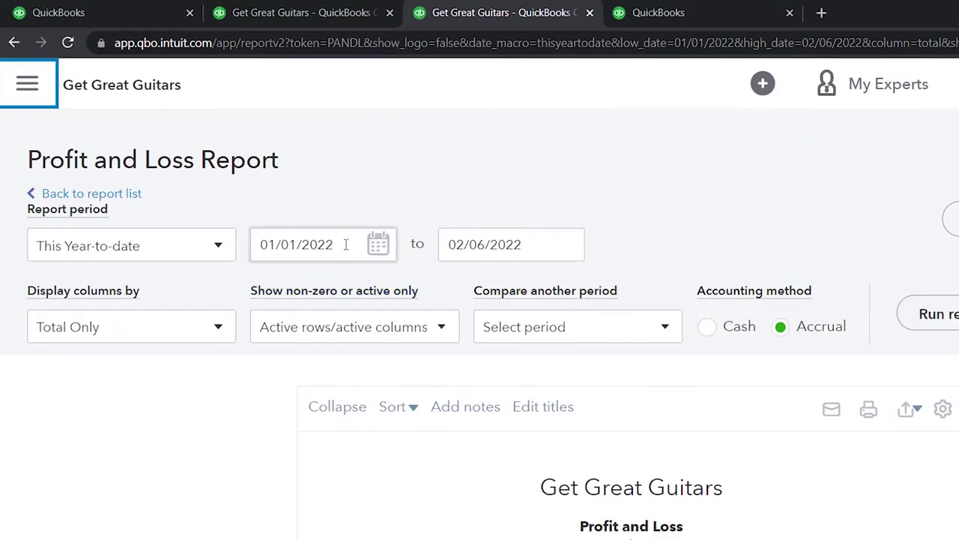
Step: Set the Profit and Loss report period to 01/01/2022 through 02/28/2022
{"action": "left_click", "coordinate": [346, 245]}
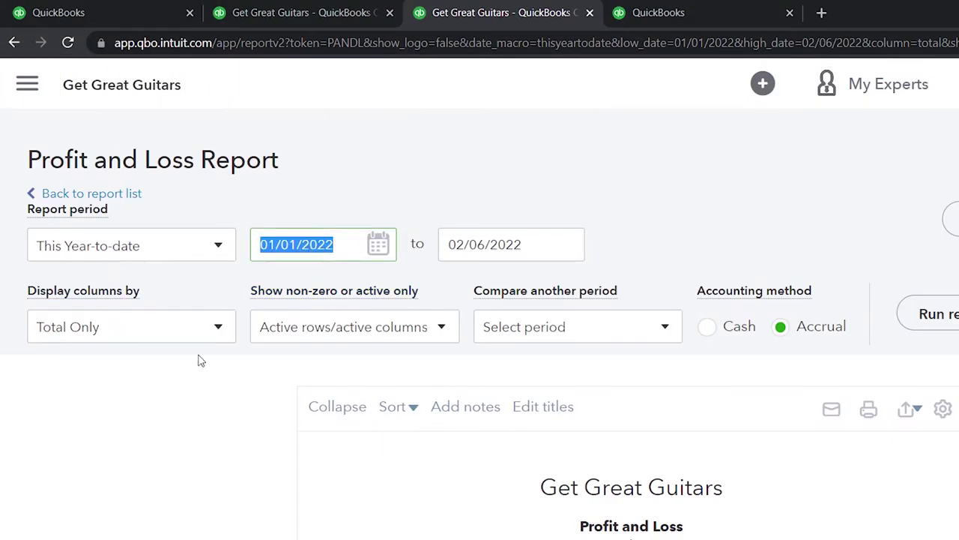
{"action": "type", "text": "0"}
{"action": "type", "text": "1/01/202"}
{"action": "key", "text": "Tab"}
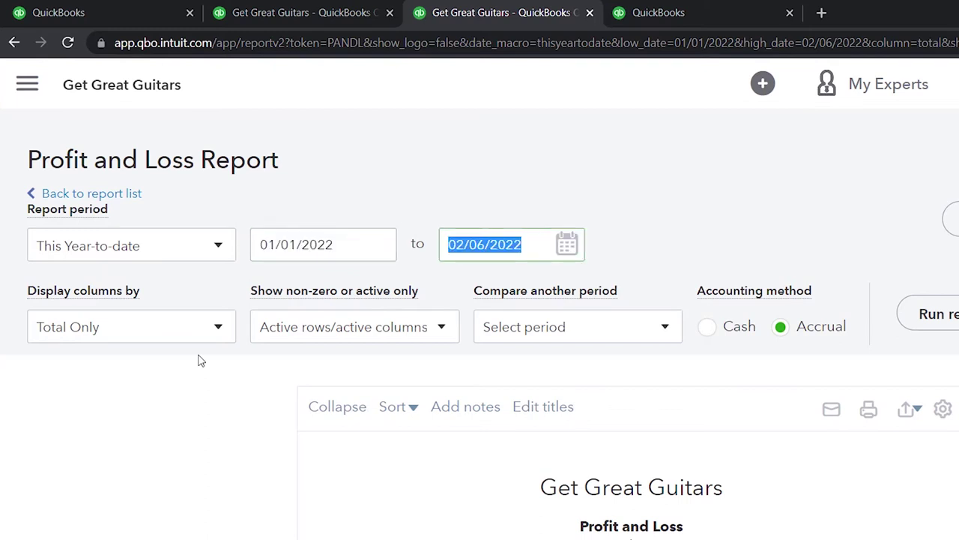
{"action": "type", "text": "02/28/202"}
{"action": "key", "text": "Tab"}
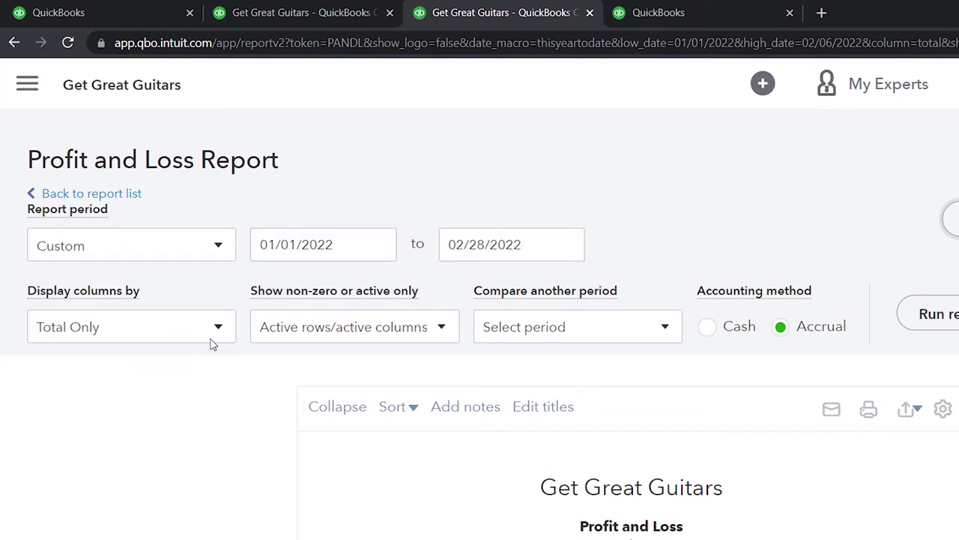
Step: Display the Profit and Loss columns by Months and run the report
{"action": "left_click", "coordinate": [216, 329]}
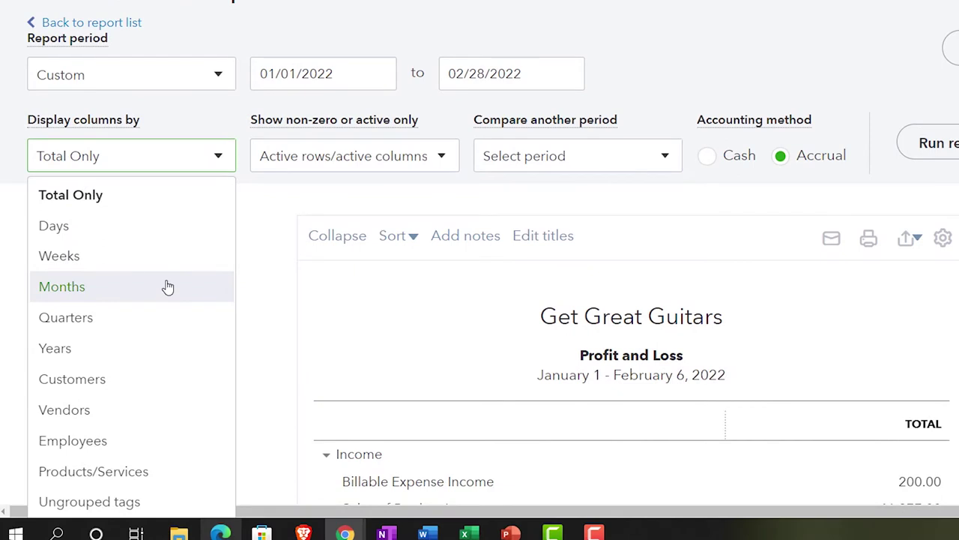
{"action": "left_click", "coordinate": [168, 287]}
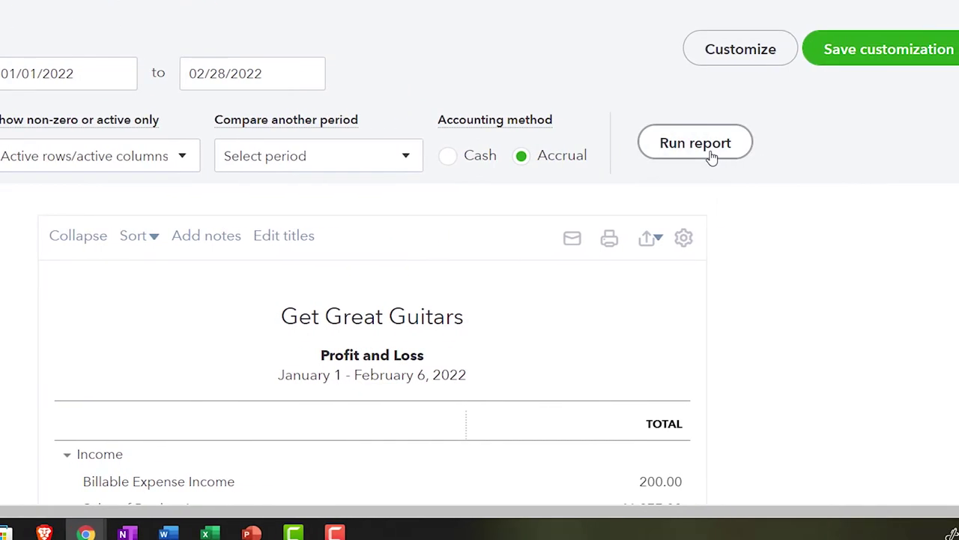
{"action": "left_click", "coordinate": [712, 157]}
{"action": "scroll", "coordinate": [712, 159], "scroll_direction": "down", "scroll_amount": 3}
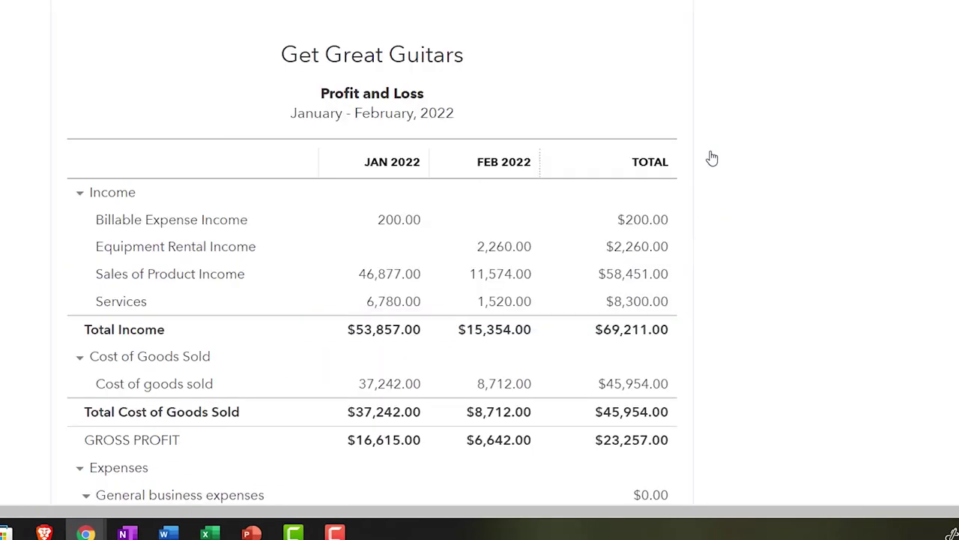
Step: In the fourth tab, search the reports for "trial" and open the standard Trial Balance report with the navigation menu collapsed
{"action": "left_click", "coordinate": [698, 14]}
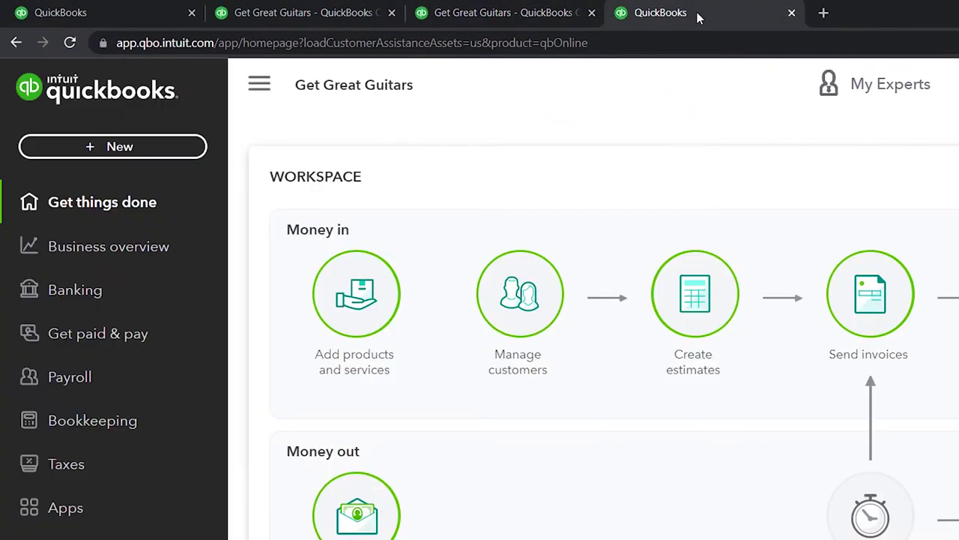
{"action": "left_click", "coordinate": [128, 247]}
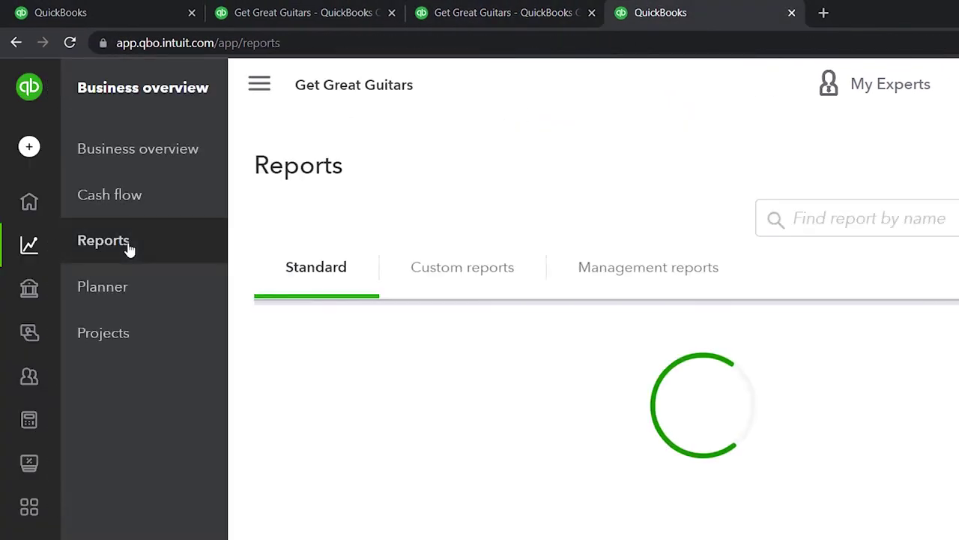
{"action": "left_click", "coordinate": [267, 99]}
{"action": "left_click", "coordinate": [764, 218]}
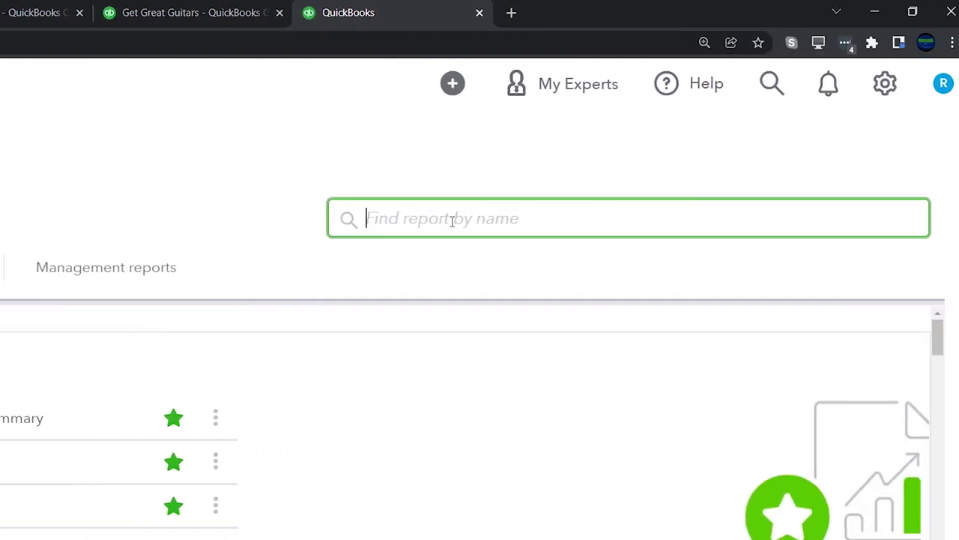
{"action": "type", "text": "trial"}
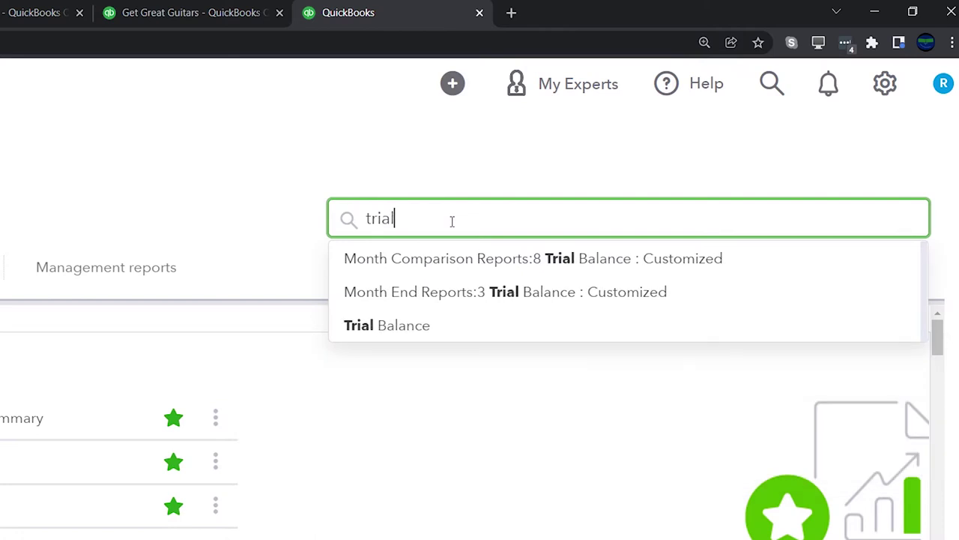
{"action": "key", "text": "Down"}
{"action": "key", "text": "Down"}
{"action": "key", "text": "Down"}
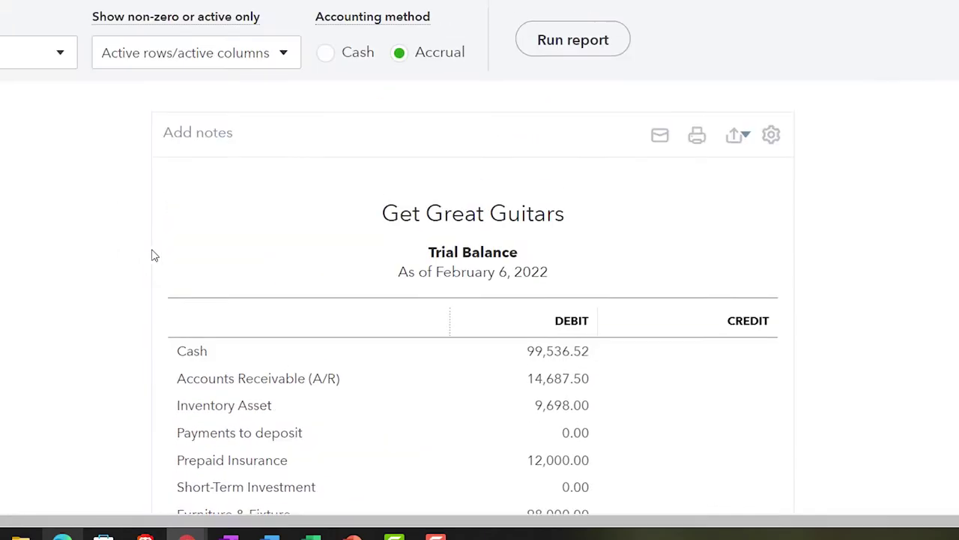
Step: Set the Trial Balance report period to 01/01/2022 through 02/28/2022
{"action": "left_click", "coordinate": [187, 97]}
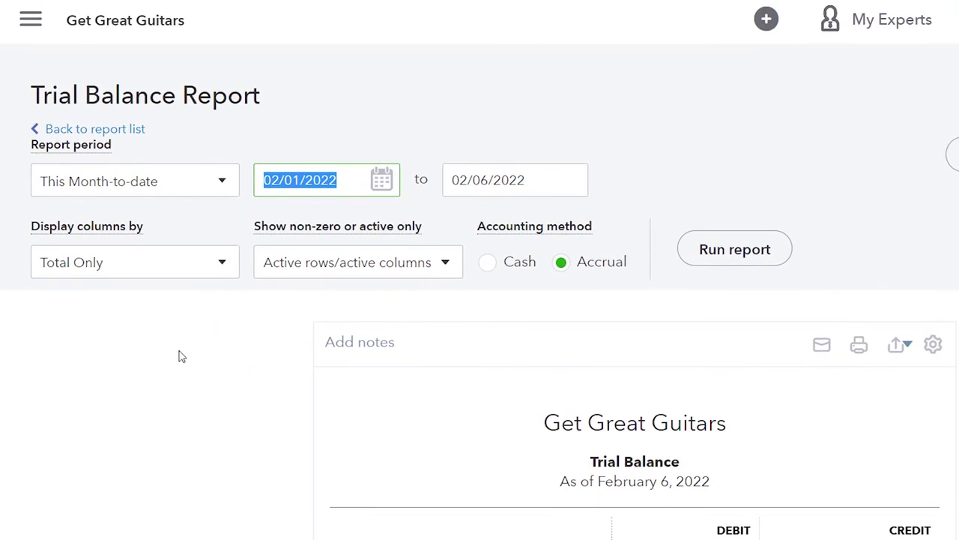
{"action": "type", "text": "0"}
{"action": "type", "text": "1/01/202"}
{"action": "key", "text": "Tab"}
{"action": "type", "text": "0"}
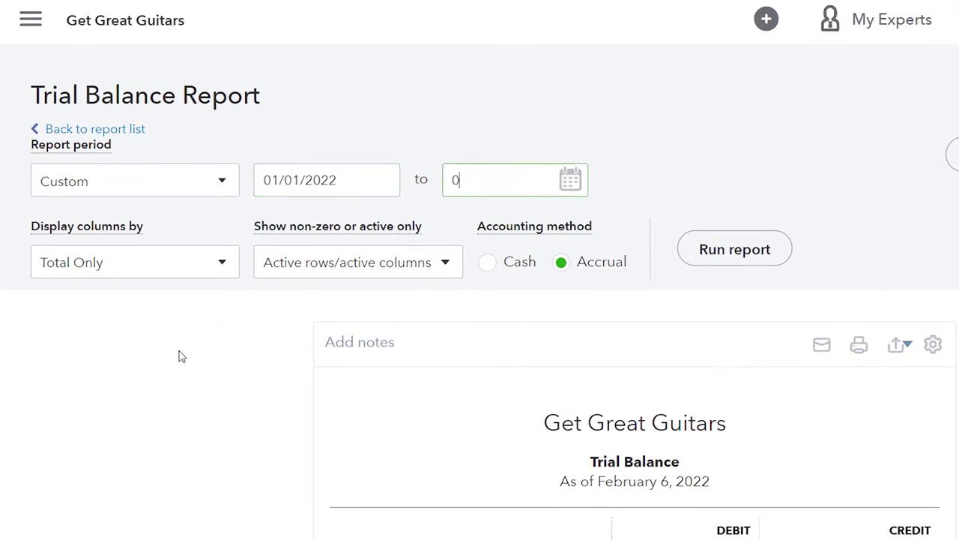
{"action": "key", "text": "Tab"}
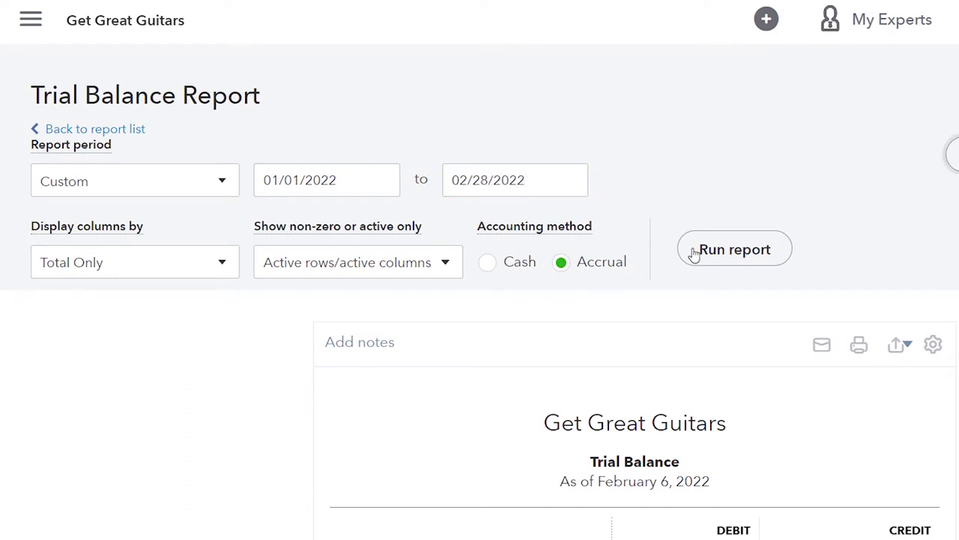
Step: Run the Trial Balance report for the chosen period
{"action": "left_click", "coordinate": [725, 245]}
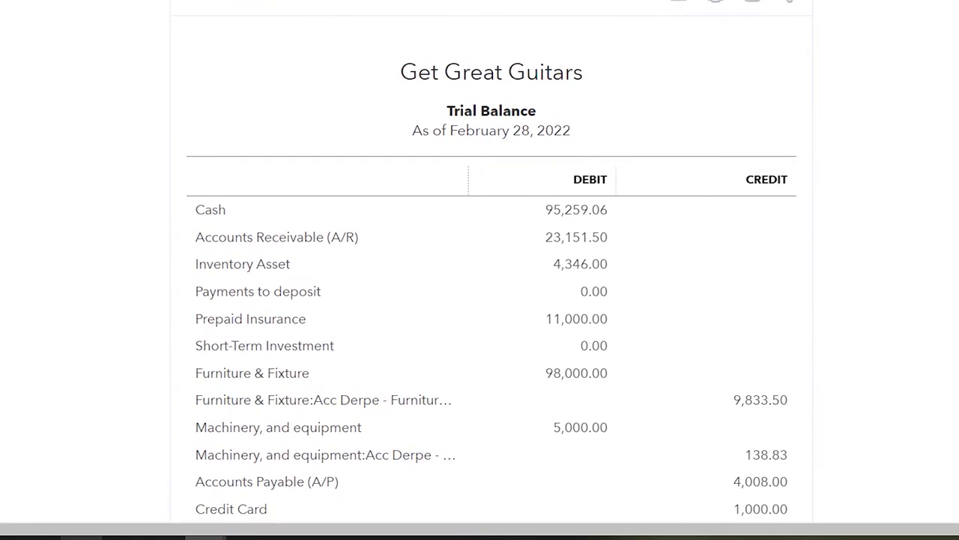
Step: Review the Balance Sheet from assets down to the Loan Payable accounts and check them against the Loan 1 amortization table in Excel
{"action": "left_click", "coordinate": [328, 10]}
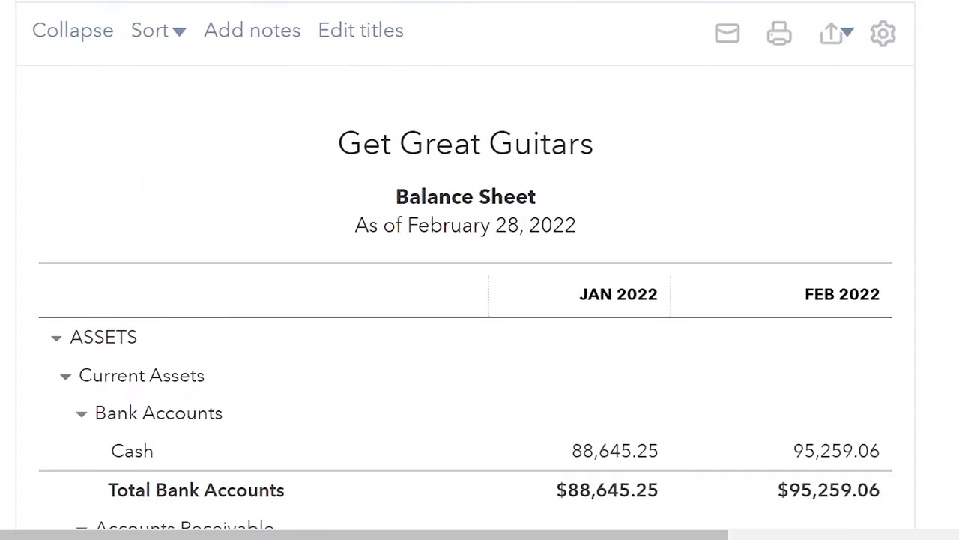
{"action": "scroll", "coordinate": [56, 133], "scroll_direction": "down", "scroll_amount": 5}
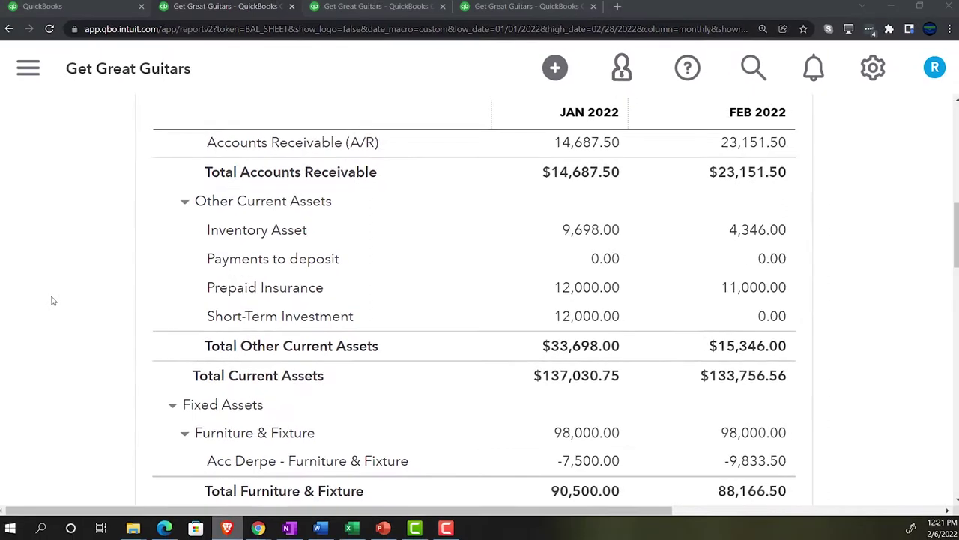
{"action": "scroll", "coordinate": [53, 301], "scroll_direction": "down", "scroll_amount": 6}
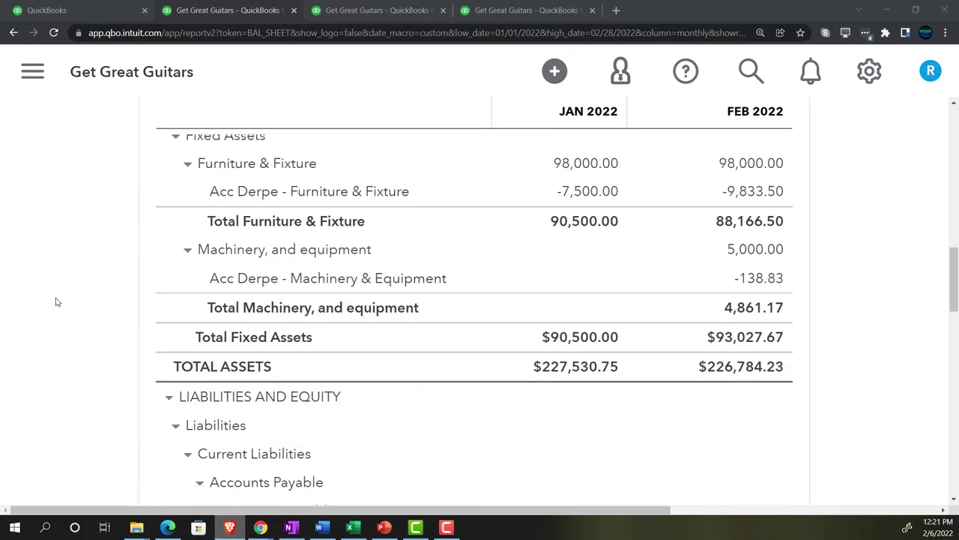
{"action": "scroll", "coordinate": [56, 302], "scroll_direction": "down", "scroll_amount": 5}
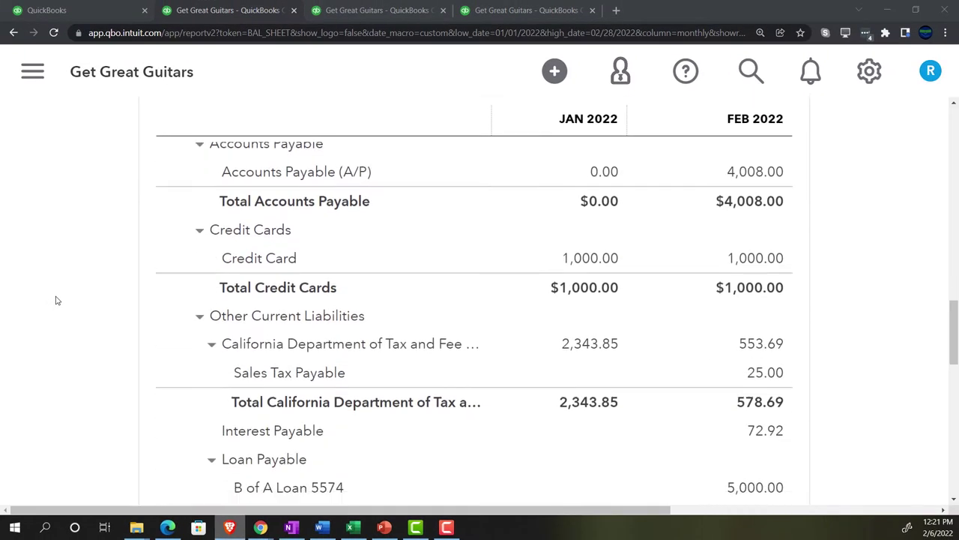
{"action": "scroll", "coordinate": [56, 301], "scroll_direction": "down", "scroll_amount": 3}
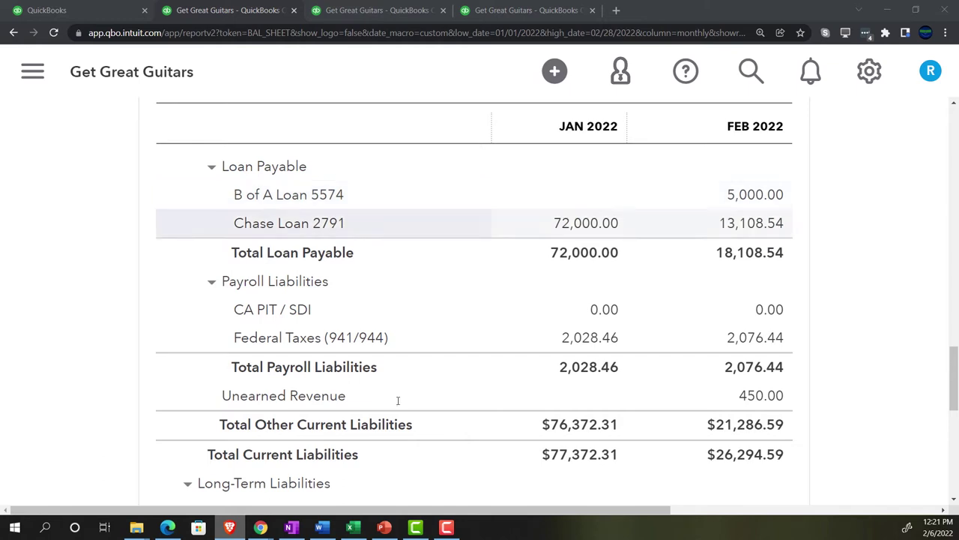
{"action": "left_click", "coordinate": [359, 529]}
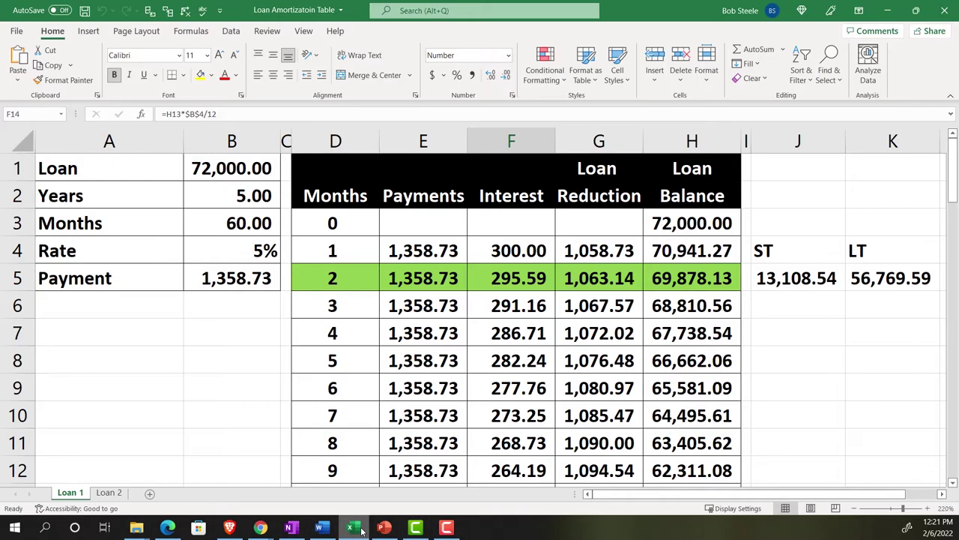
{"action": "left_click", "coordinate": [359, 529]}
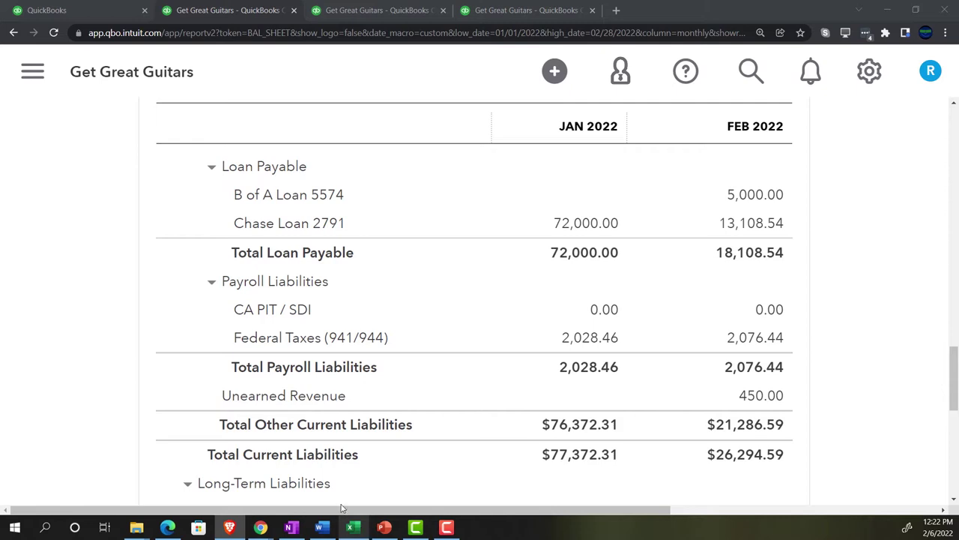
Step: Collapse Loan Payable to compare it with Long-Term Liabilities and the Excel amortization table, and expand the group again
{"action": "left_click", "coordinate": [211, 166]}
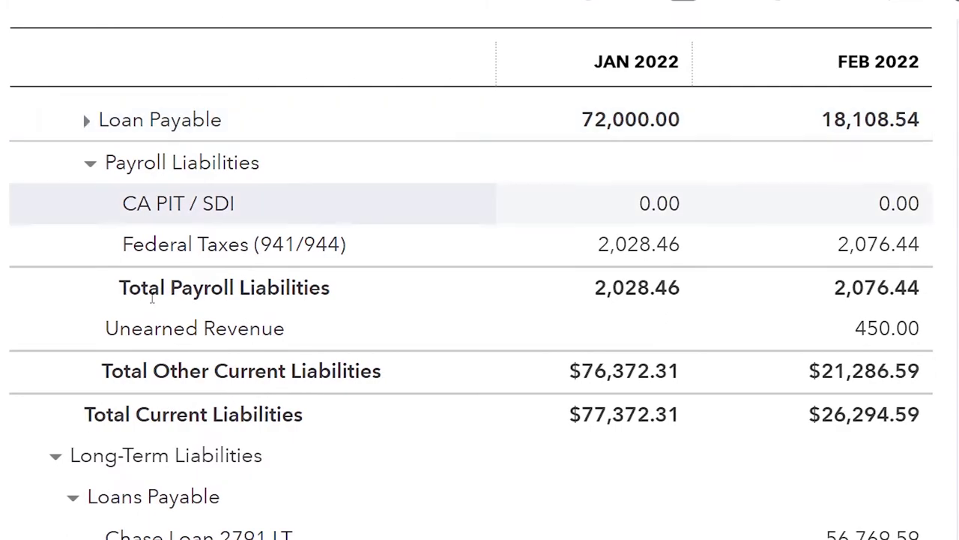
{"action": "left_click", "coordinate": [350, 528]}
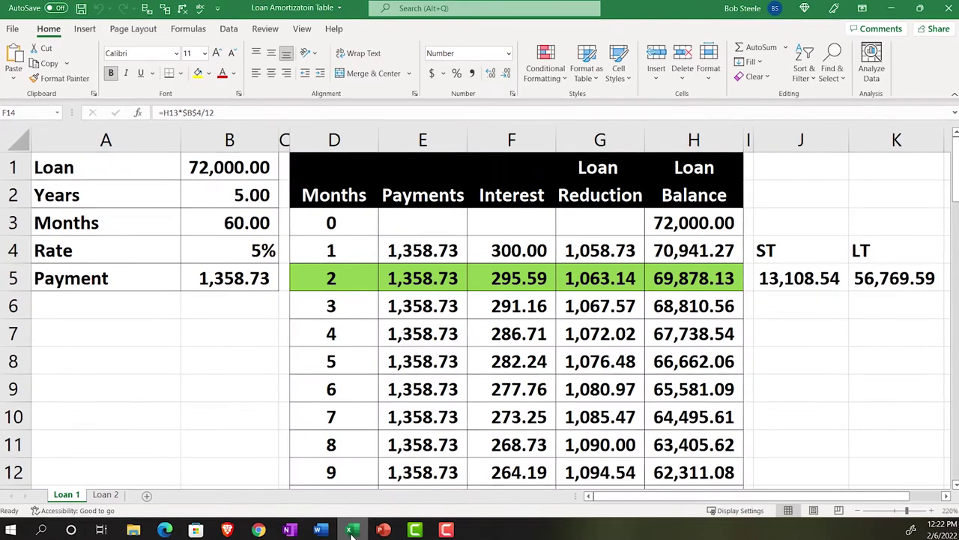
{"action": "left_click", "coordinate": [351, 529]}
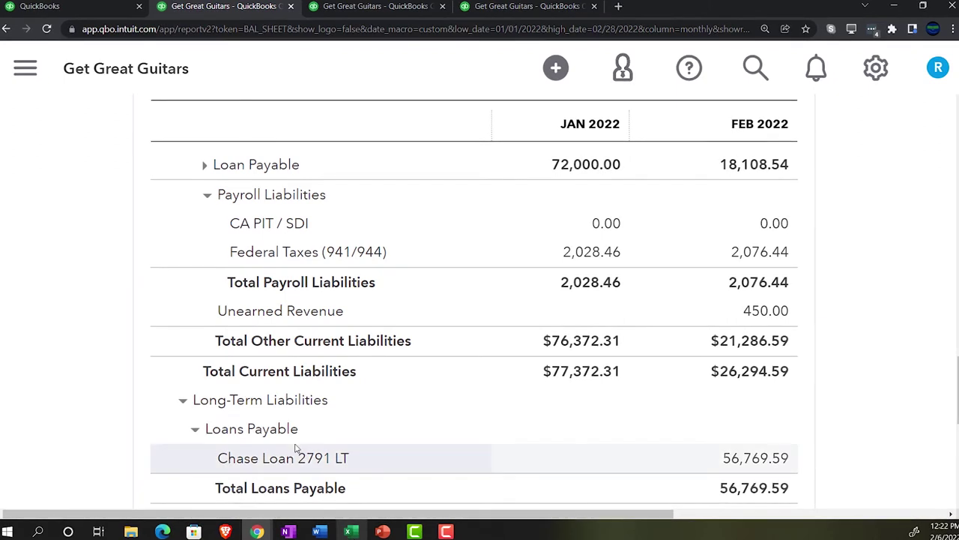
{"action": "scroll", "coordinate": [270, 454], "scroll_direction": "down", "scroll_amount": 2}
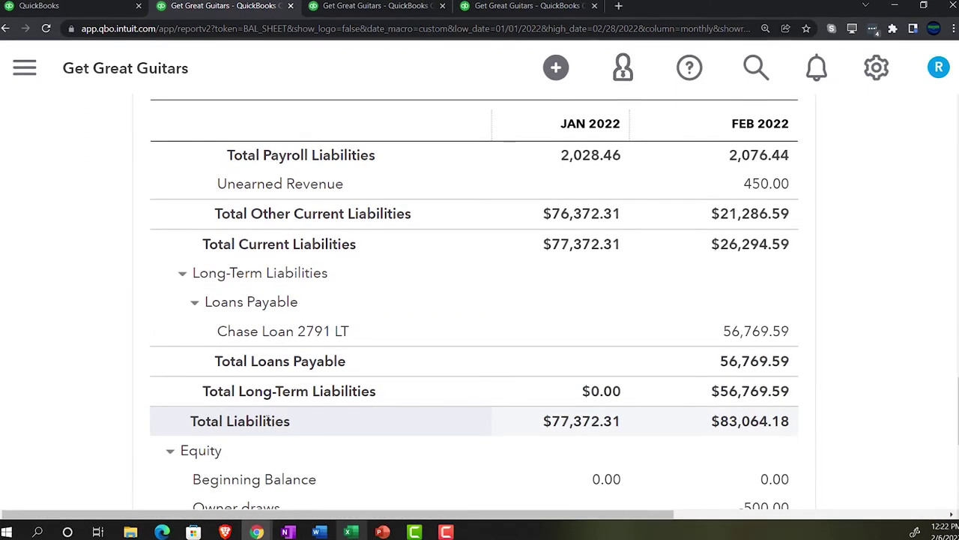
{"action": "scroll", "coordinate": [264, 408], "scroll_direction": "up", "scroll_amount": 3}
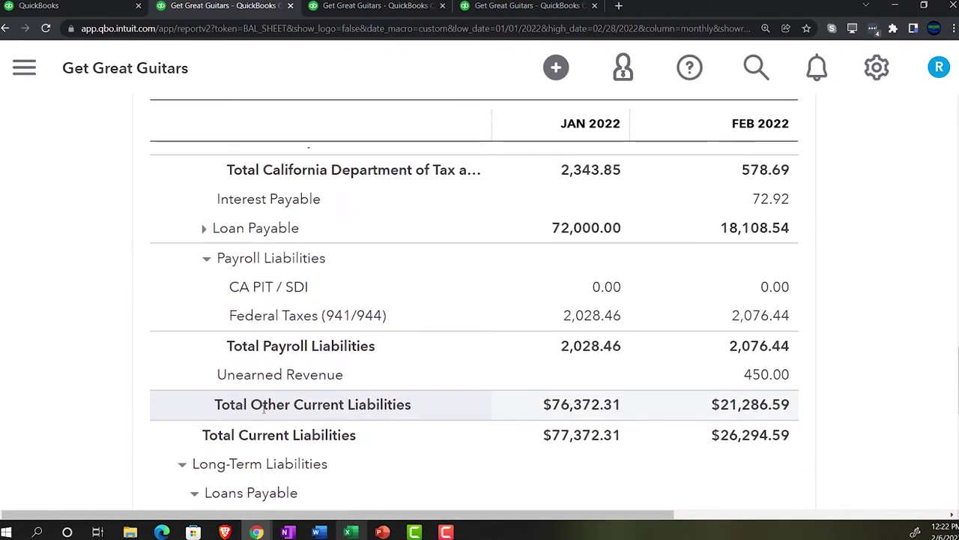
{"action": "left_click", "coordinate": [204, 228]}
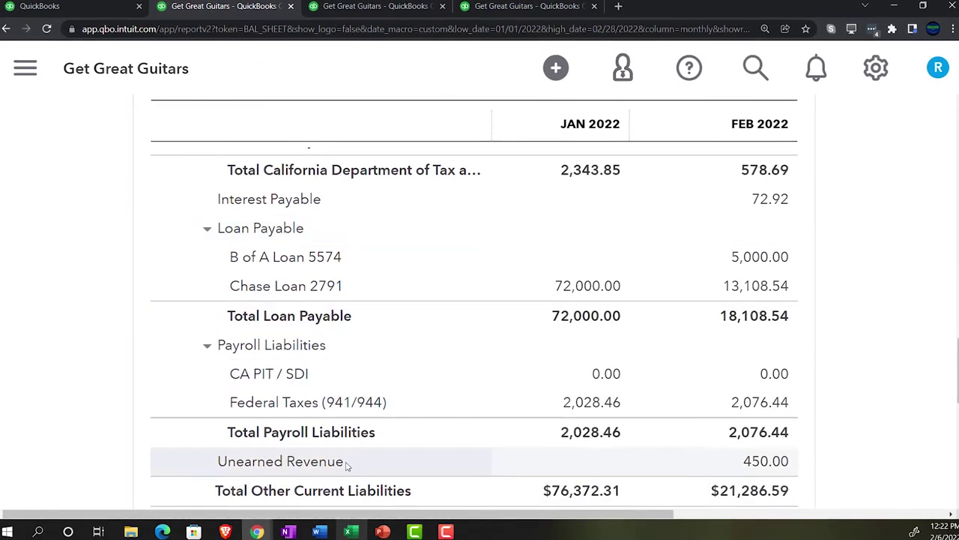
Step: In Excel's Loan 1 sheet, examine the month 2 loan balance and the formulas behind the ST and LT portions
{"action": "left_click", "coordinate": [349, 532]}
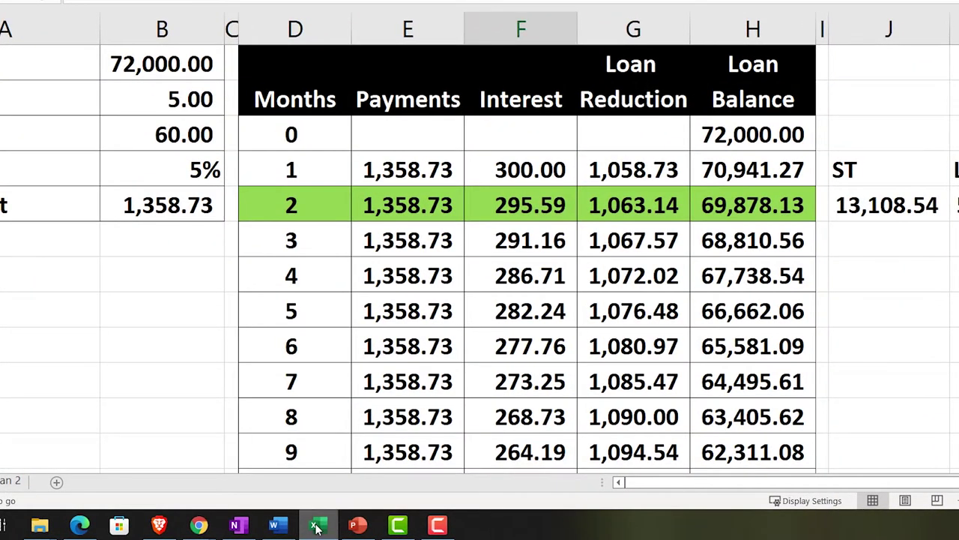
{"action": "left_click", "coordinate": [316, 528]}
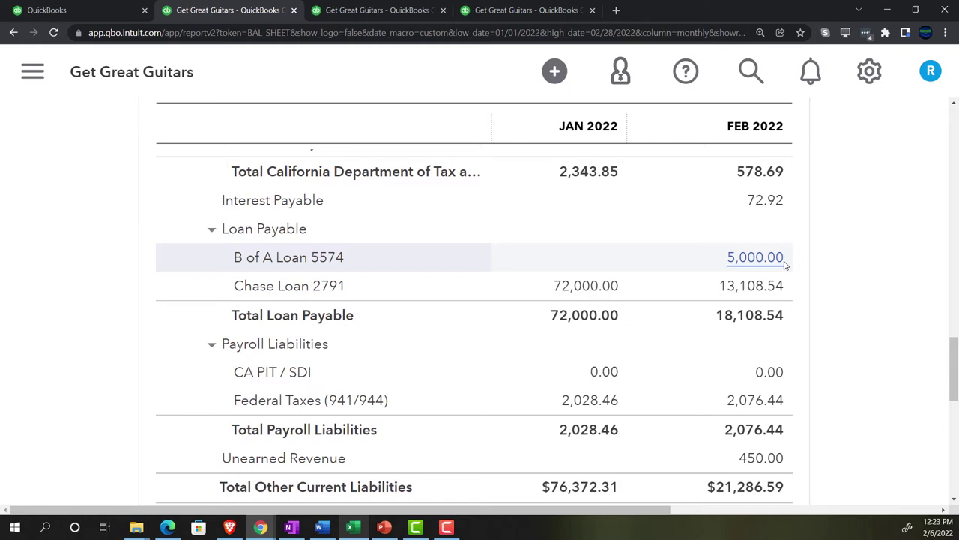
{"action": "left_click", "coordinate": [357, 532]}
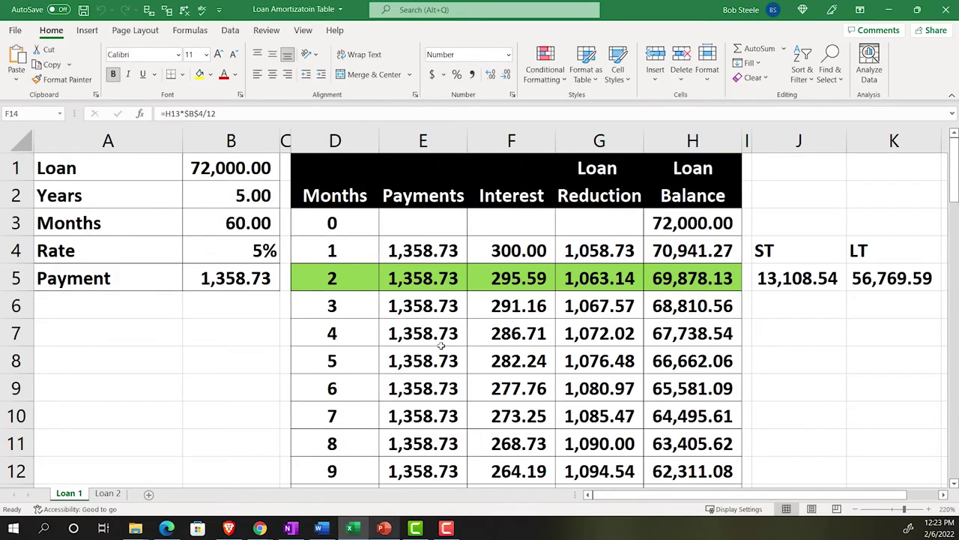
{"action": "left_click", "coordinate": [693, 278]}
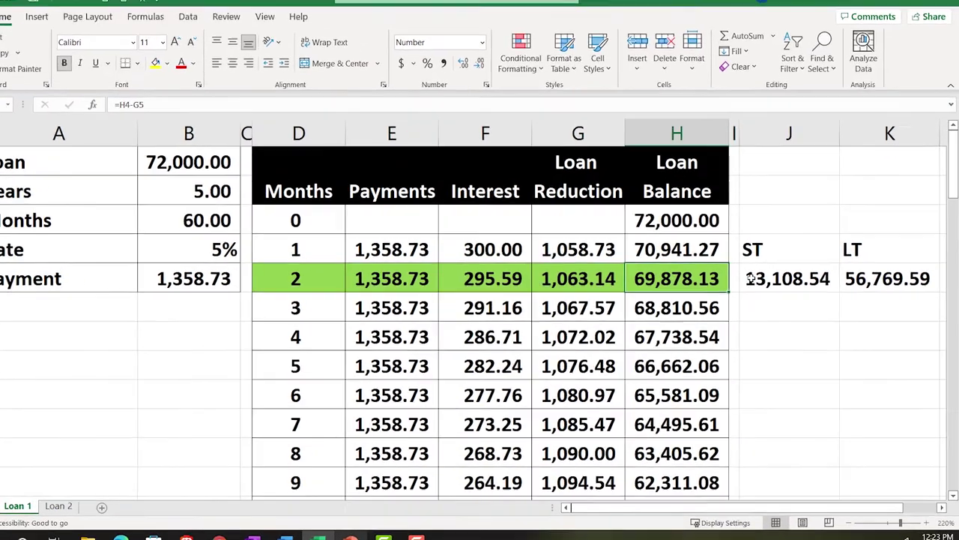
{"action": "left_click", "coordinate": [798, 278]}
{"action": "key", "text": "F2"}
{"action": "key", "text": "Return"}
{"action": "scroll", "coordinate": [733, 364], "scroll_direction": "down", "scroll_amount": 2}
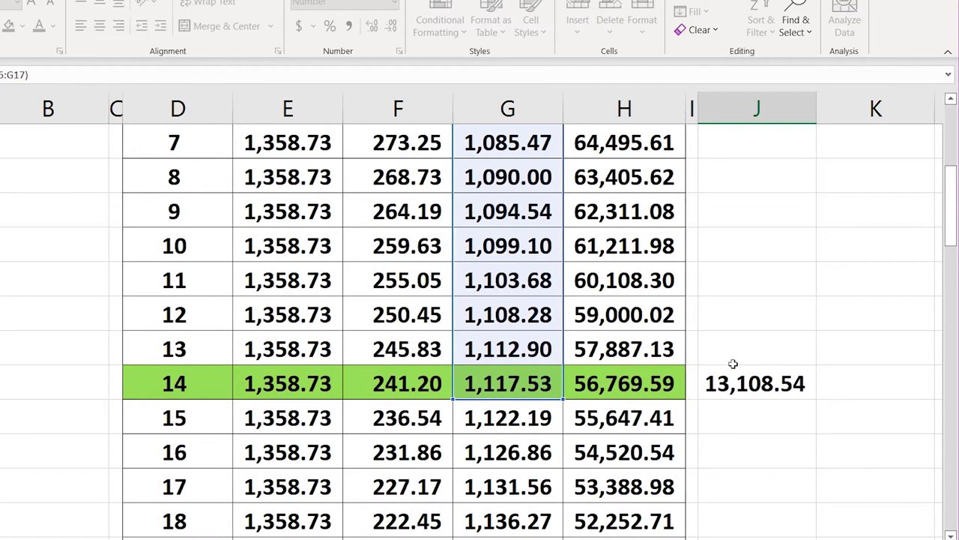
{"action": "scroll", "coordinate": [733, 364], "scroll_direction": "up", "scroll_amount": 4}
{"action": "left_click", "coordinate": [743, 287]}
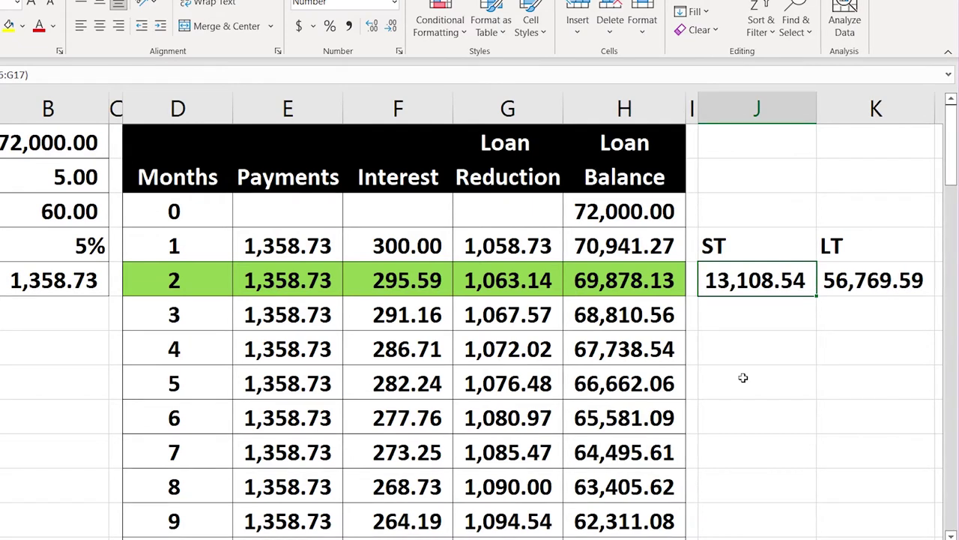
{"action": "key", "text": "Right"}
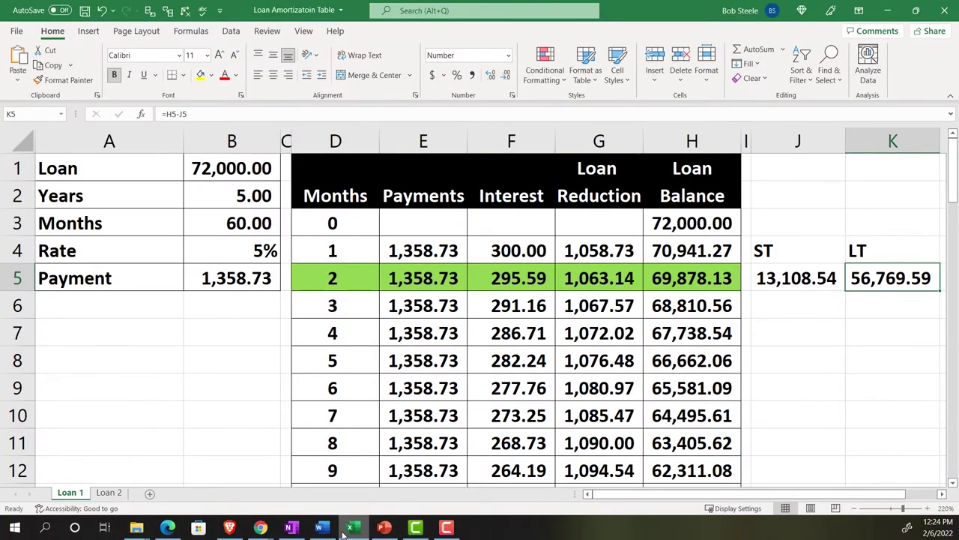
Step: Back on the QuickBooks Balance Sheet, compare the February balances of the current and long-term Chase loan accounts
{"action": "left_click", "coordinate": [344, 531]}
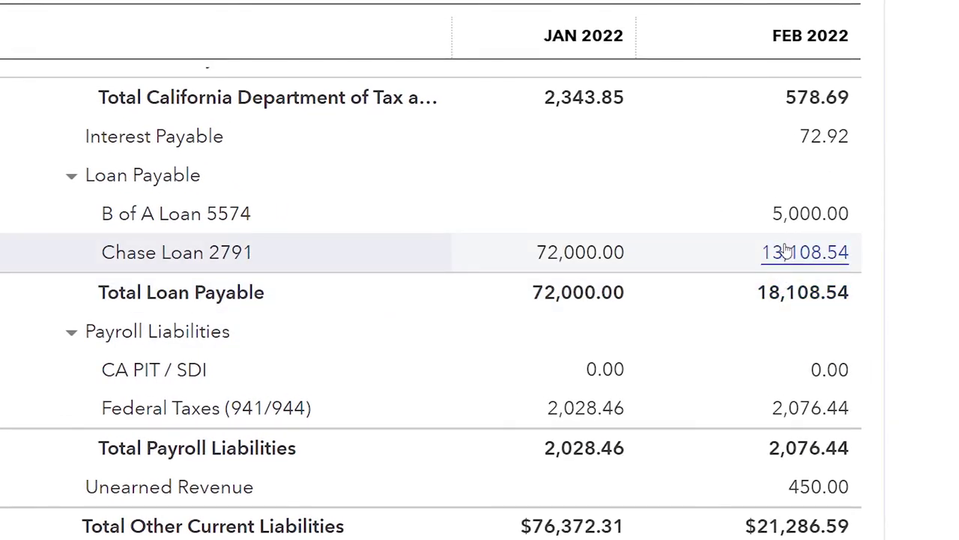
{"action": "scroll", "coordinate": [785, 230], "scroll_direction": "down", "scroll_amount": 5}
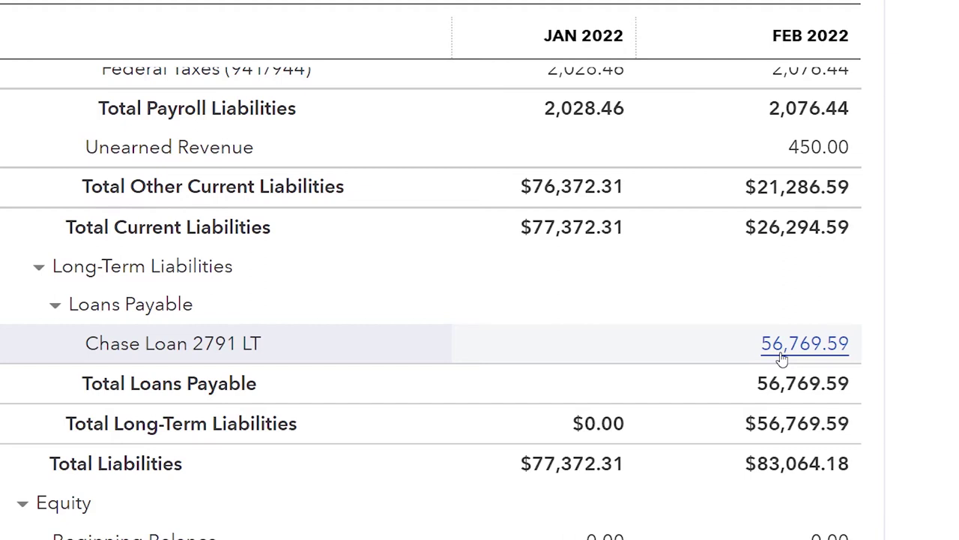
{"action": "scroll", "coordinate": [782, 359], "scroll_direction": "up", "scroll_amount": 3}
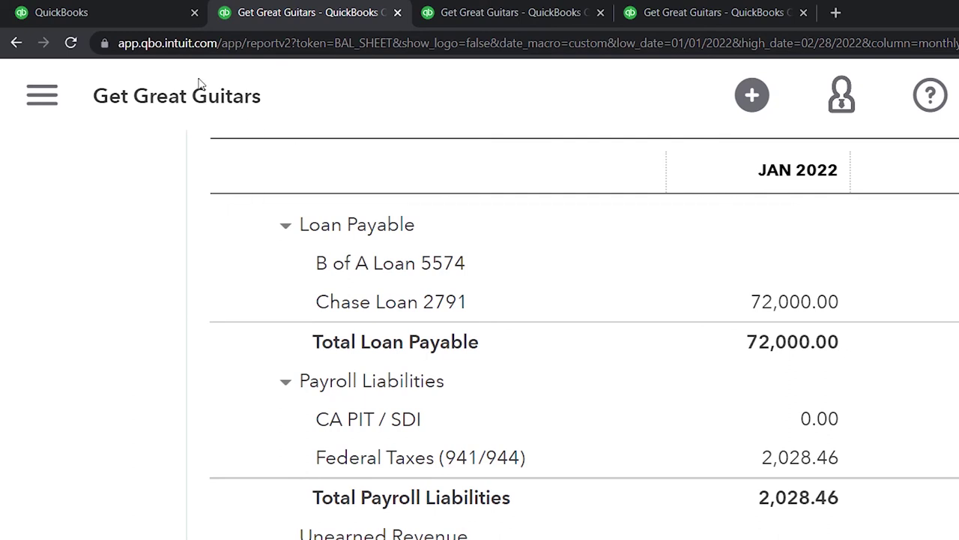
Step: In the first QuickBooks tab, open the Chart of Accounts from the Bookkeeping section
{"action": "left_click", "coordinate": [130, 19]}
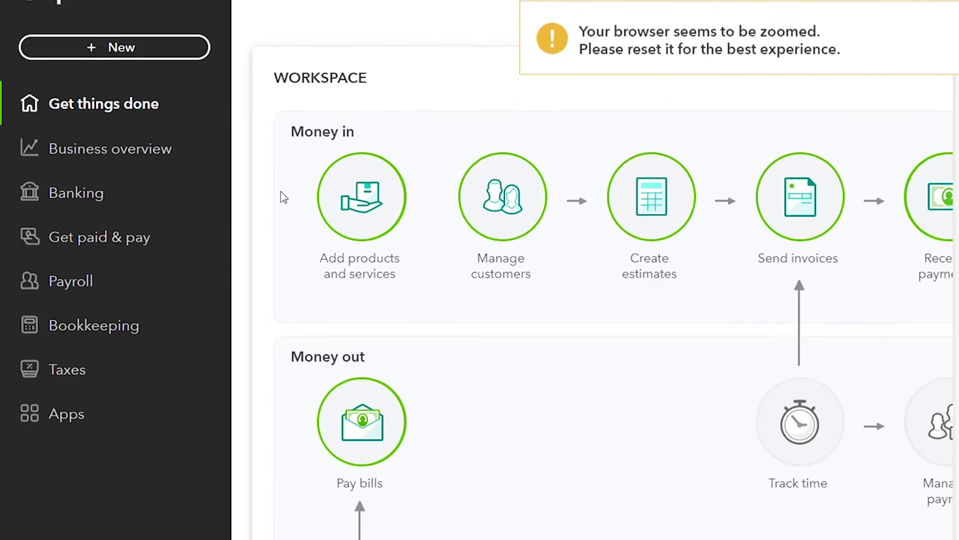
{"action": "left_click", "coordinate": [133, 37]}
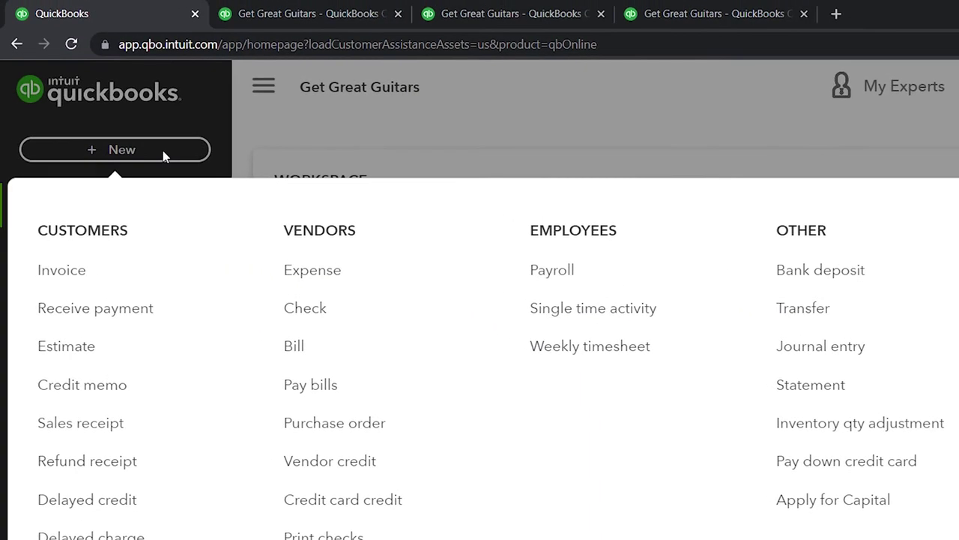
{"action": "left_click", "coordinate": [163, 152]}
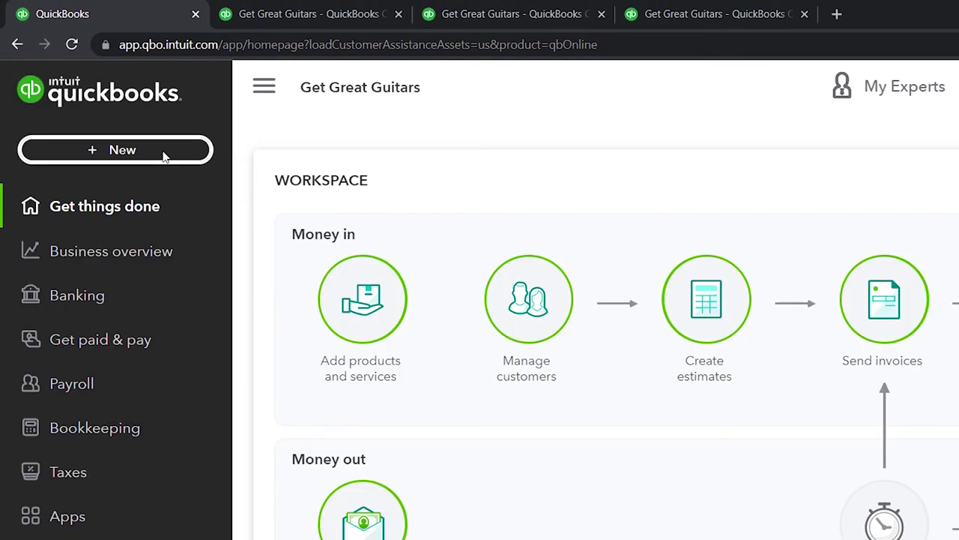
{"action": "mouse_move", "coordinate": [126, 432]}
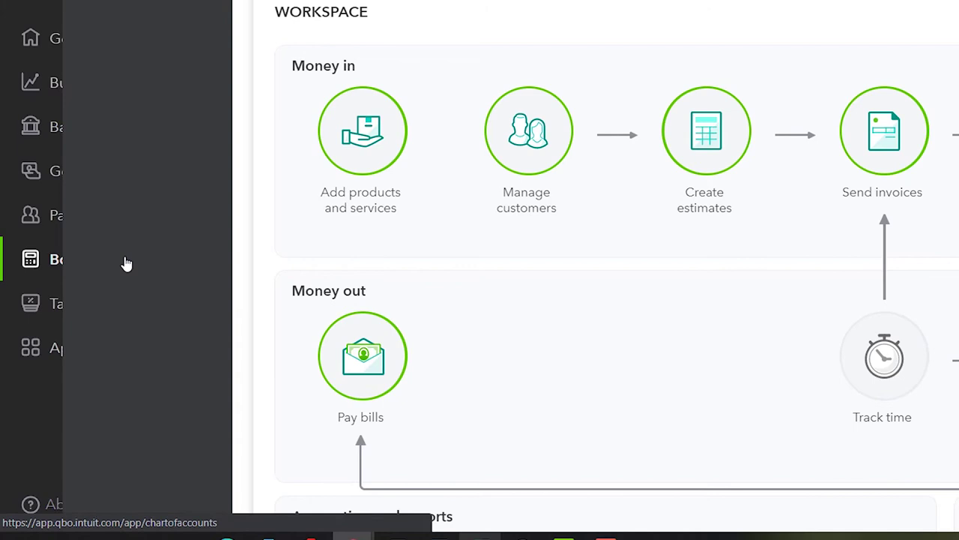
{"action": "left_click", "coordinate": [126, 264]}
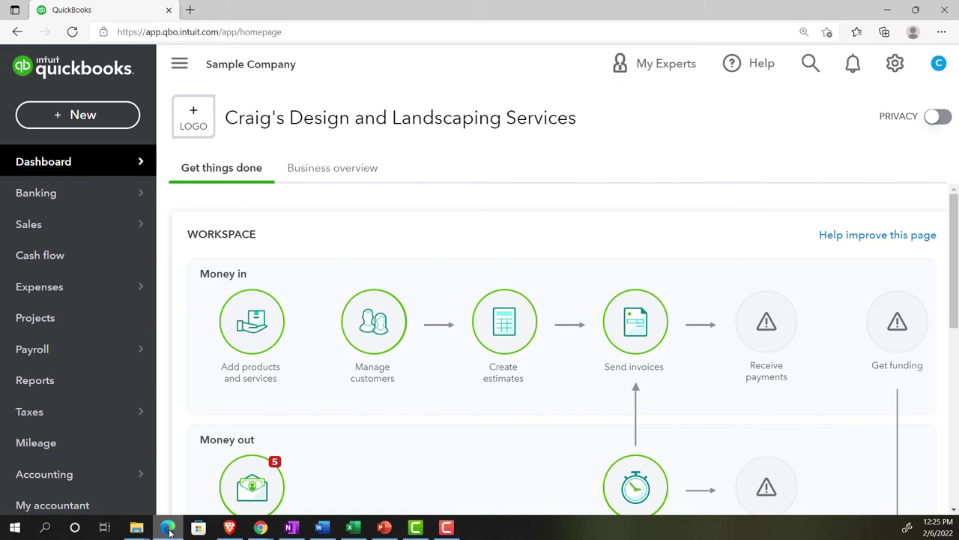
{"action": "mouse_move", "coordinate": [88, 356]}
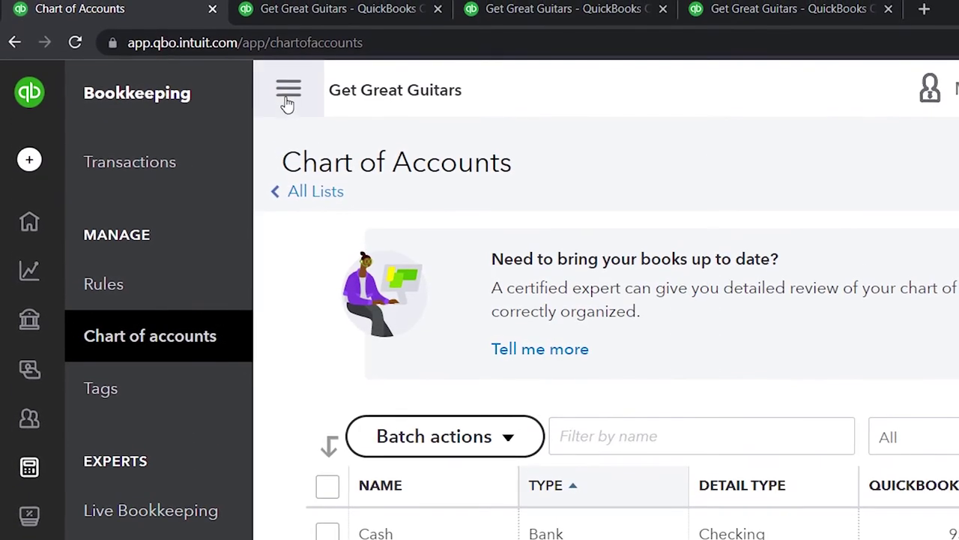
Step: Find the short-term Chase loan account under Loan Payable in the Chart of Accounts and open its register
{"action": "scroll", "coordinate": [615, 236], "scroll_direction": "down", "scroll_amount": 3}
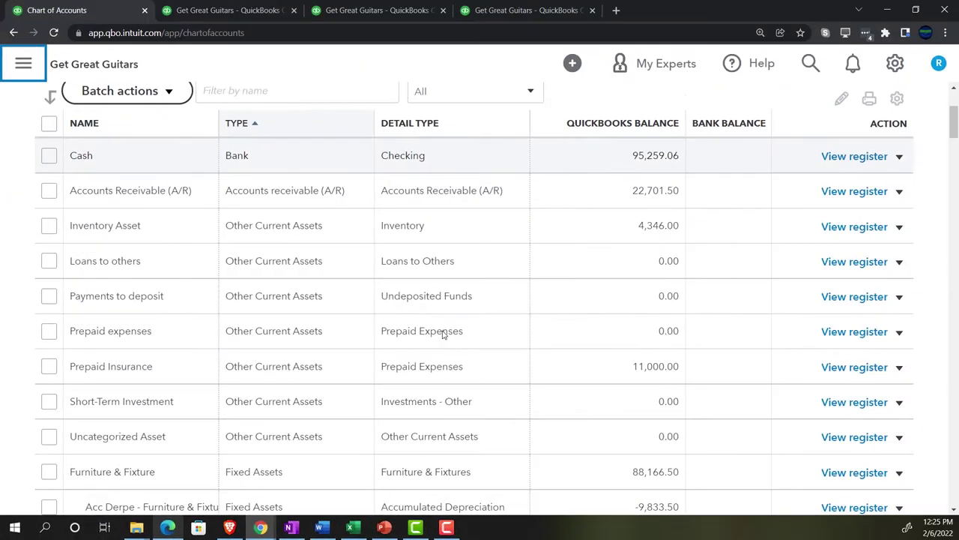
{"action": "scroll", "coordinate": [608, 236], "scroll_direction": "down", "scroll_amount": 1}
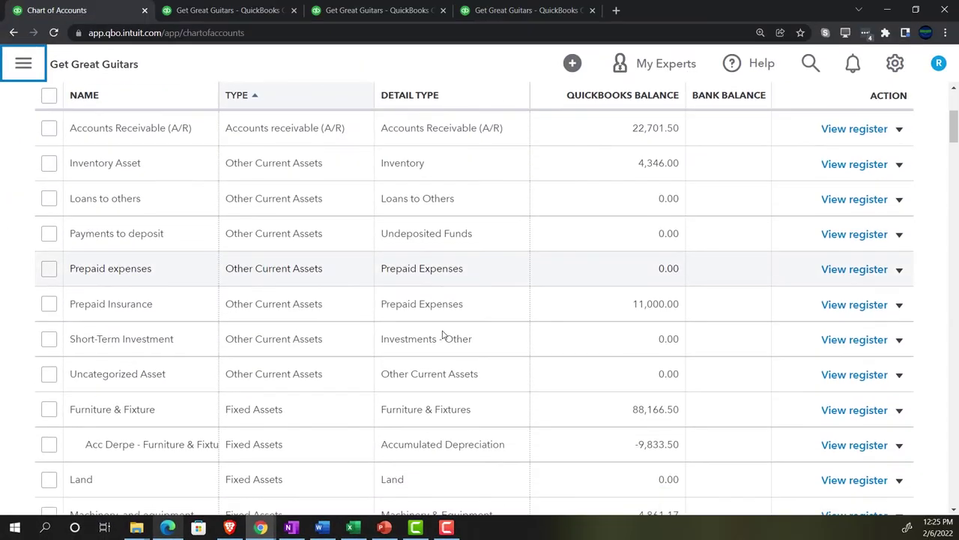
{"action": "scroll", "coordinate": [442, 334], "scroll_direction": "down", "scroll_amount": 3}
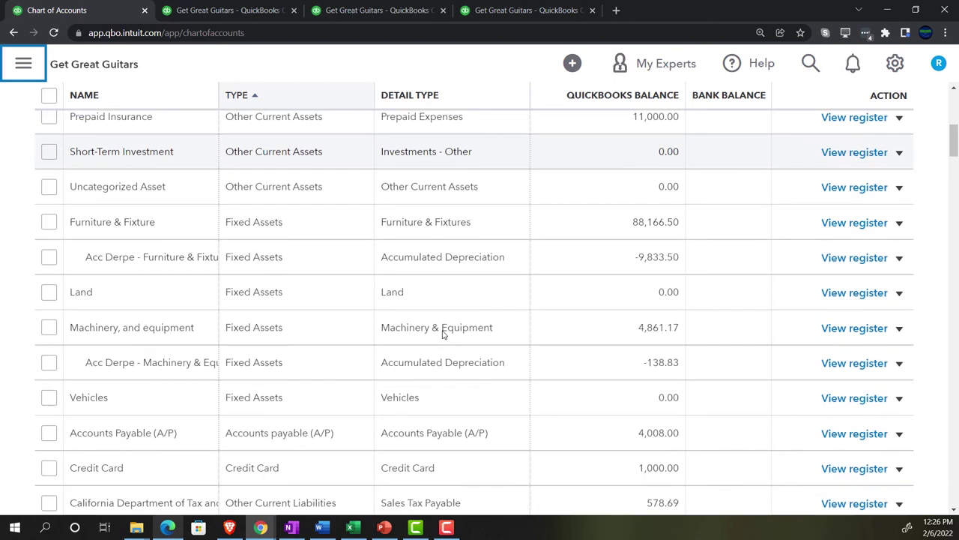
{"action": "scroll", "coordinate": [442, 334], "scroll_direction": "down", "scroll_amount": 5}
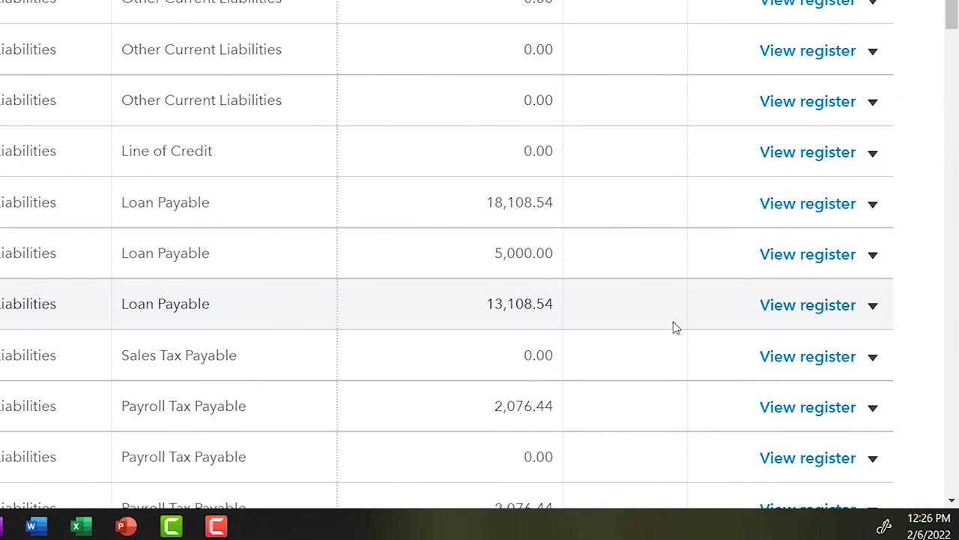
{"action": "left_click", "coordinate": [814, 319]}
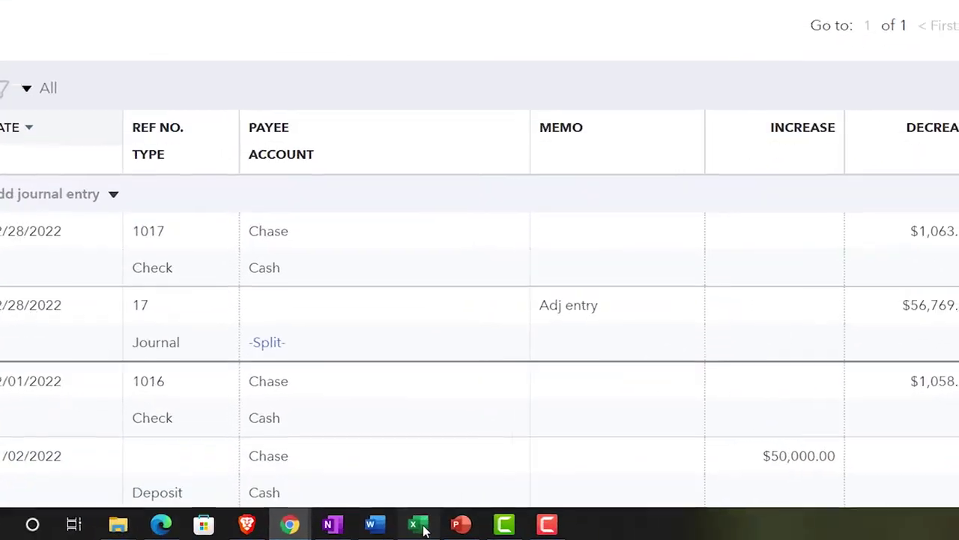
Step: In Excel's Loan 1 sheet, compare the ST and LT portions with the month 2 loan balance
{"action": "left_click", "coordinate": [352, 527]}
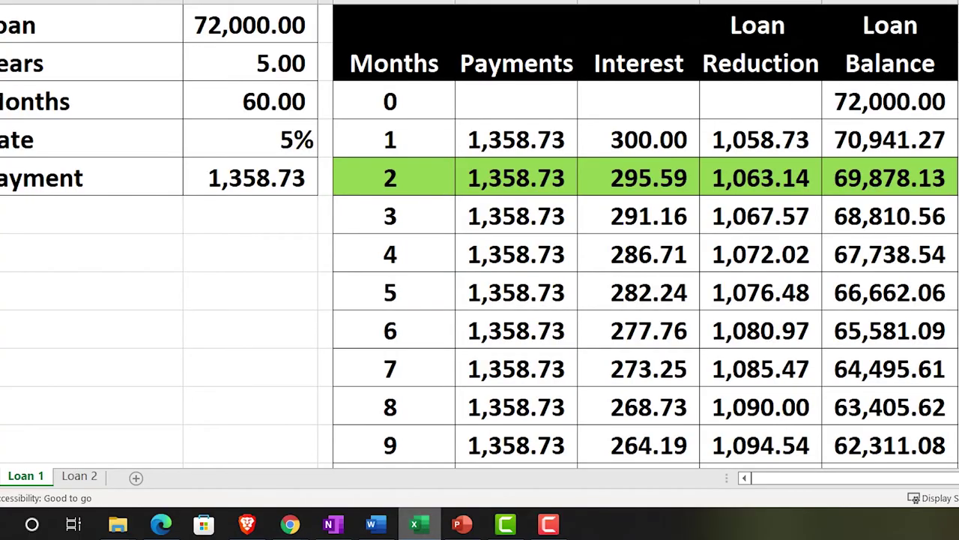
{"action": "left_click", "coordinate": [737, 186]}
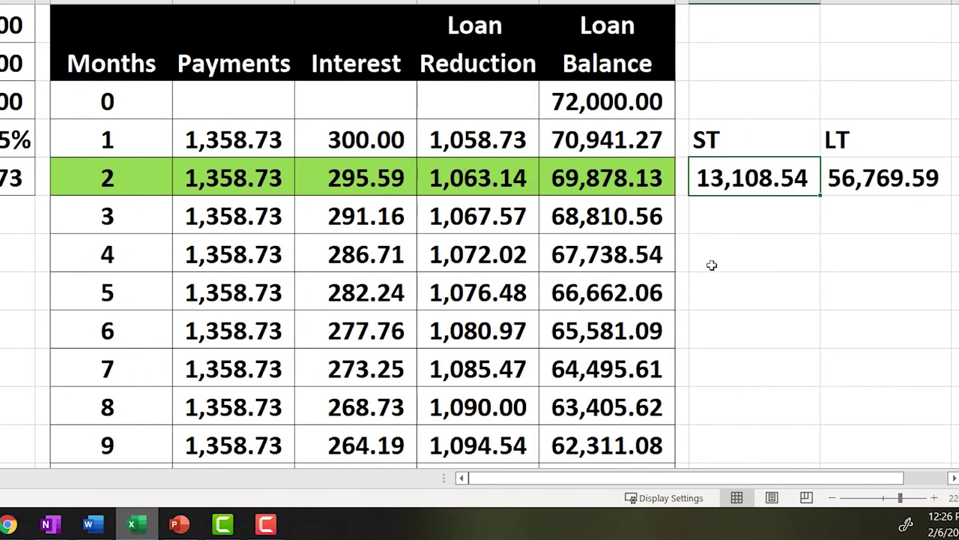
{"action": "left_click", "coordinate": [834, 180]}
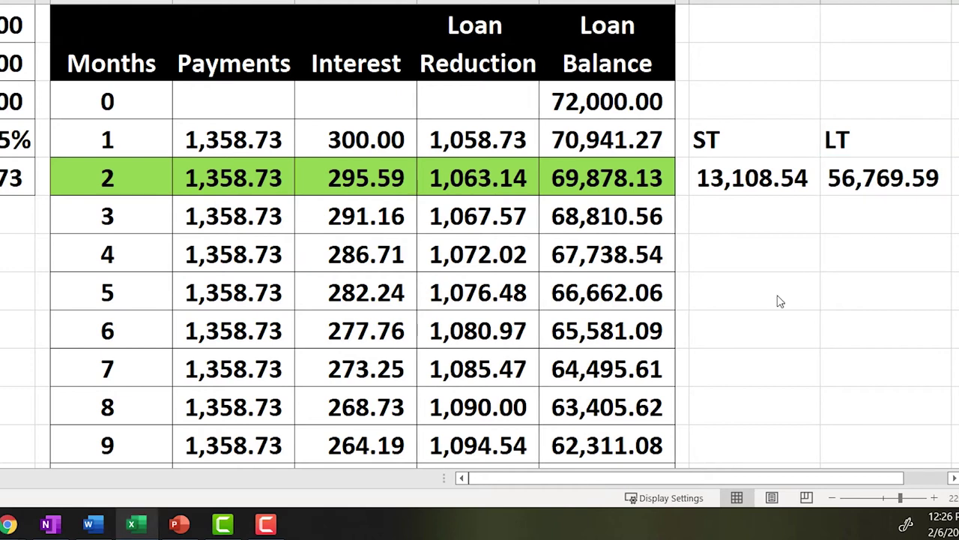
{"action": "left_click", "coordinate": [604, 177]}
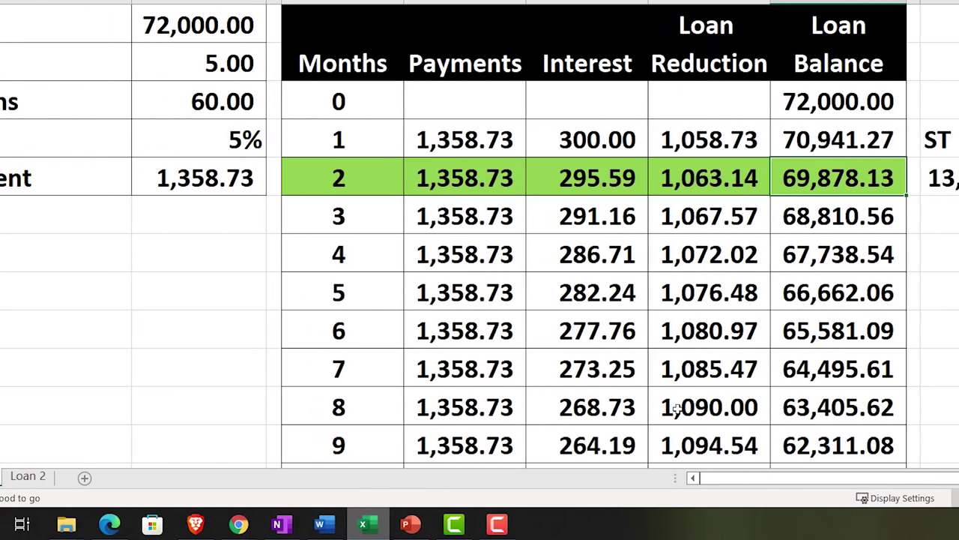
Step: Back in the QuickBooks register of the short-term Chase loan, add a journal entry dated 03/01/2022
{"action": "key", "text": "alt+Tab"}
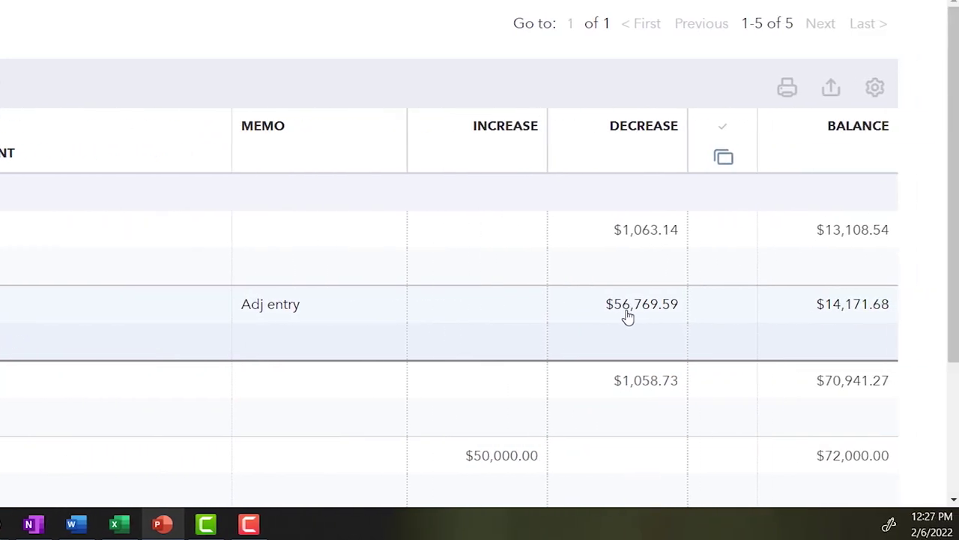
{"action": "left_click", "coordinate": [186, 195]}
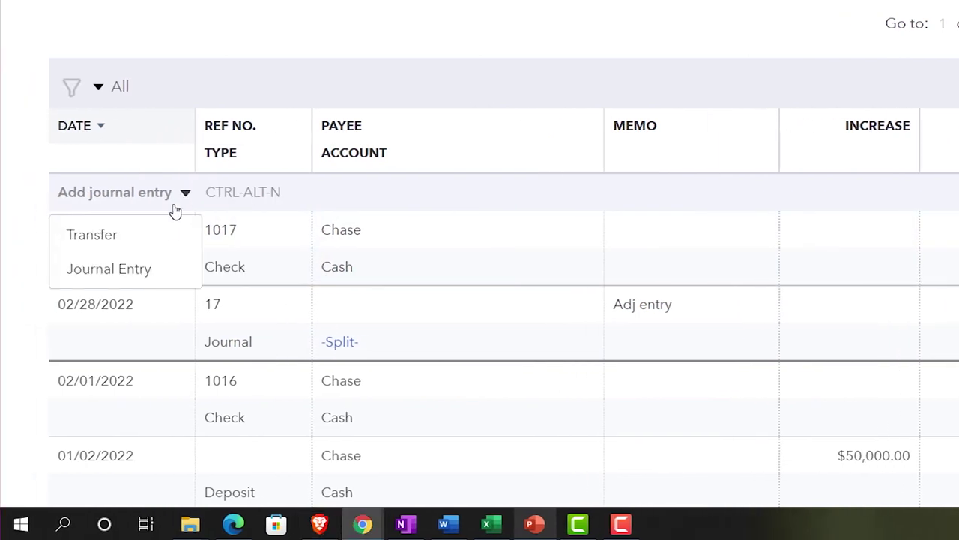
{"action": "left_click", "coordinate": [149, 268]}
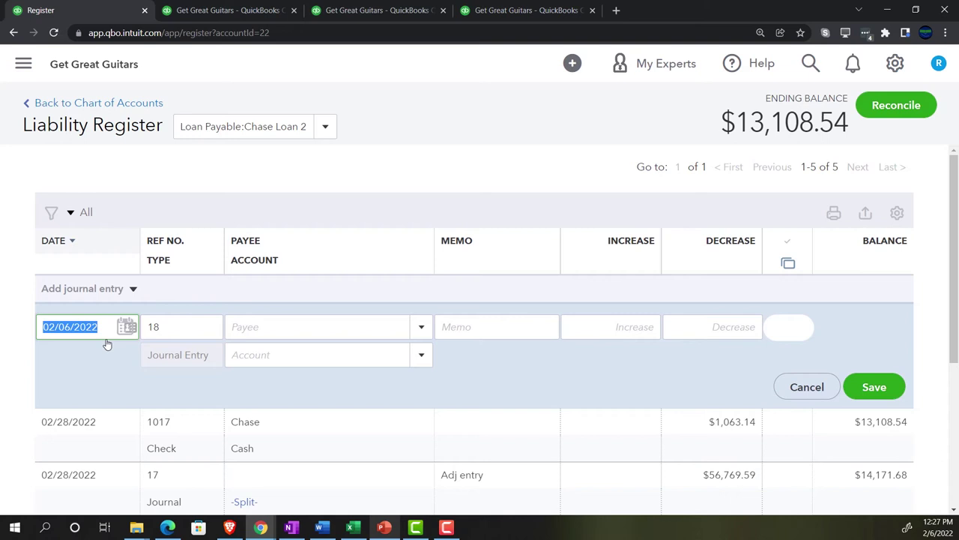
{"action": "type", "text": "0228"}
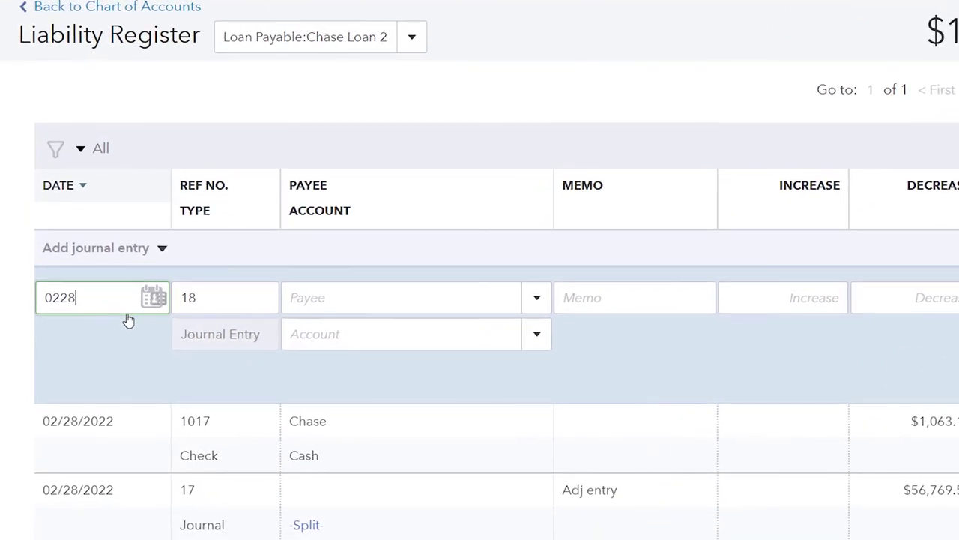
{"action": "key", "text": "BackSpace"}
{"action": "key", "text": "BackSpace"}
{"action": "key", "text": "BackSpace"}
{"action": "key", "text": "BackSpace"}
{"action": "type", "text": "0301"}
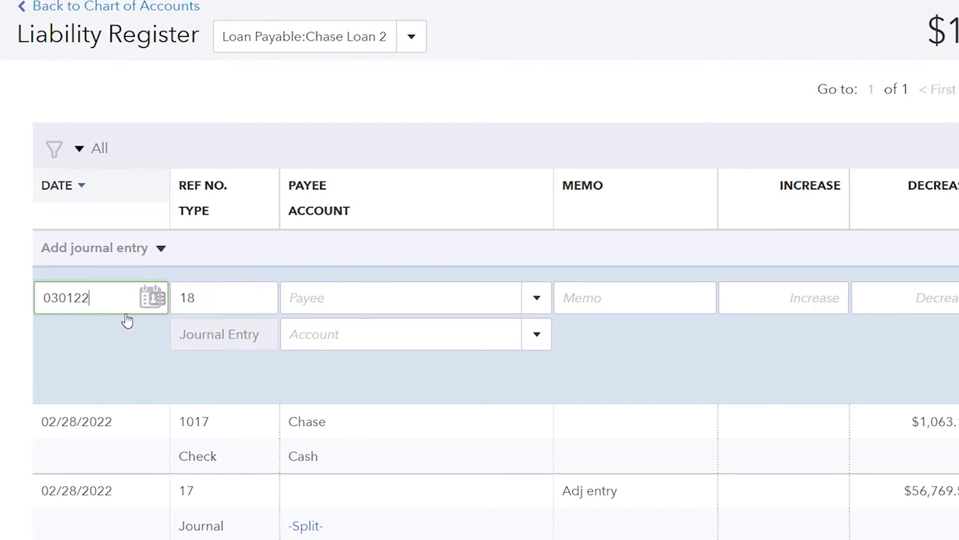
{"action": "key", "text": "Tab"}
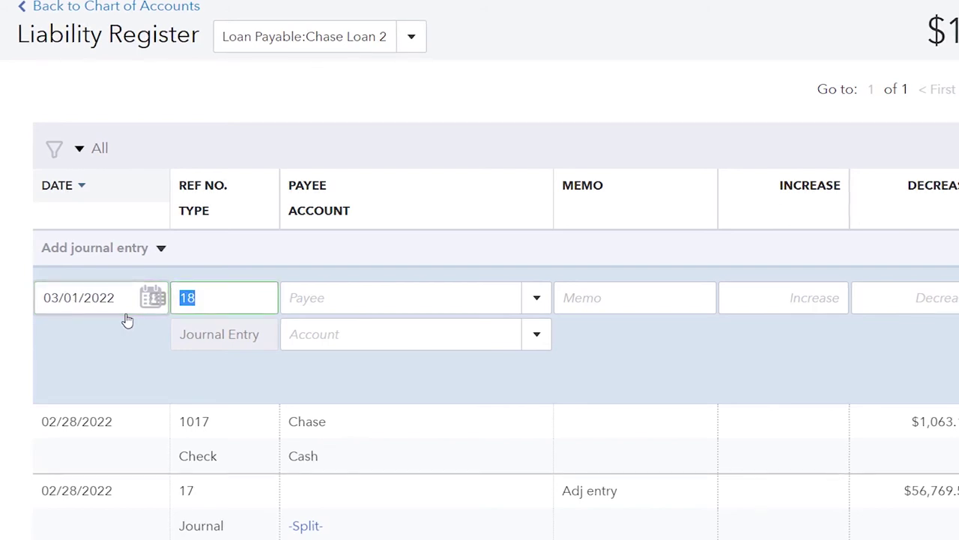
Step: Give the new journal entry the memo "Reversing Entry" and an increase of 56,769.59, leaving the payee blank
{"action": "key", "text": "Tab"}
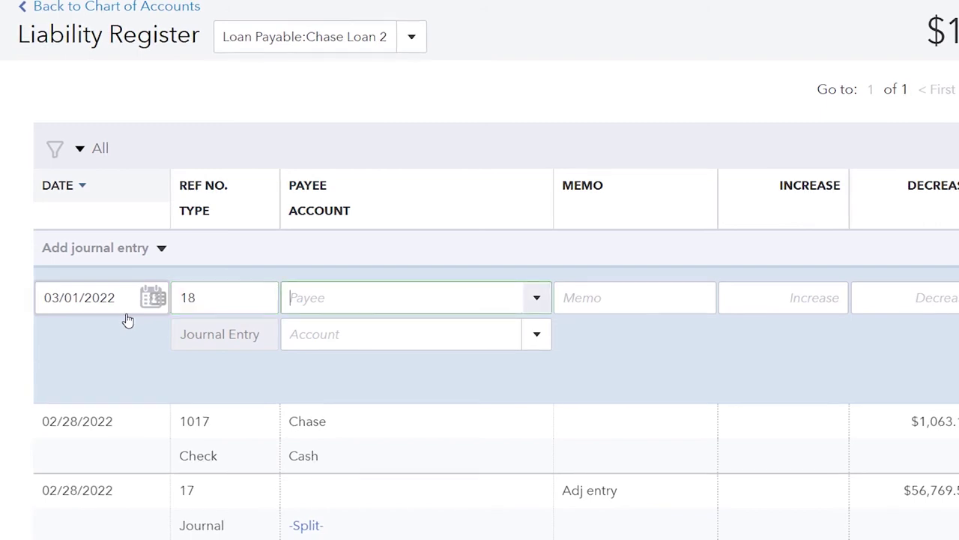
{"action": "key", "text": "Tab"}
{"action": "type", "text": "R"}
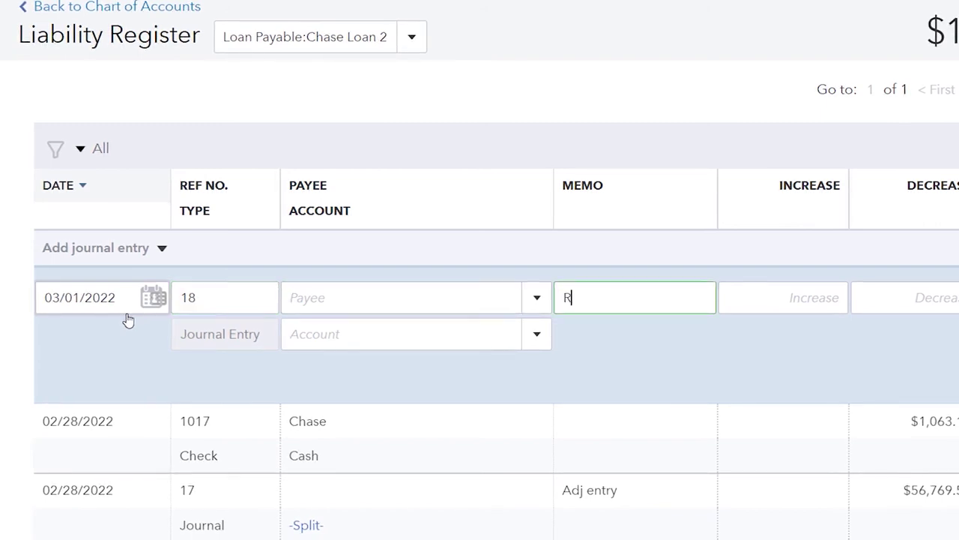
{"action": "type", "text": "eversing En"}
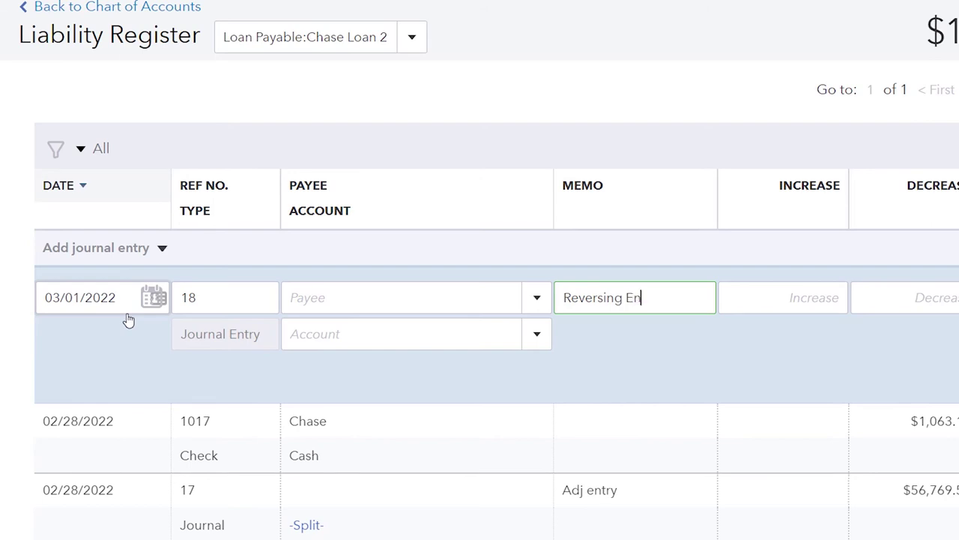
{"action": "type", "text": "try"}
{"action": "key", "text": "Tab"}
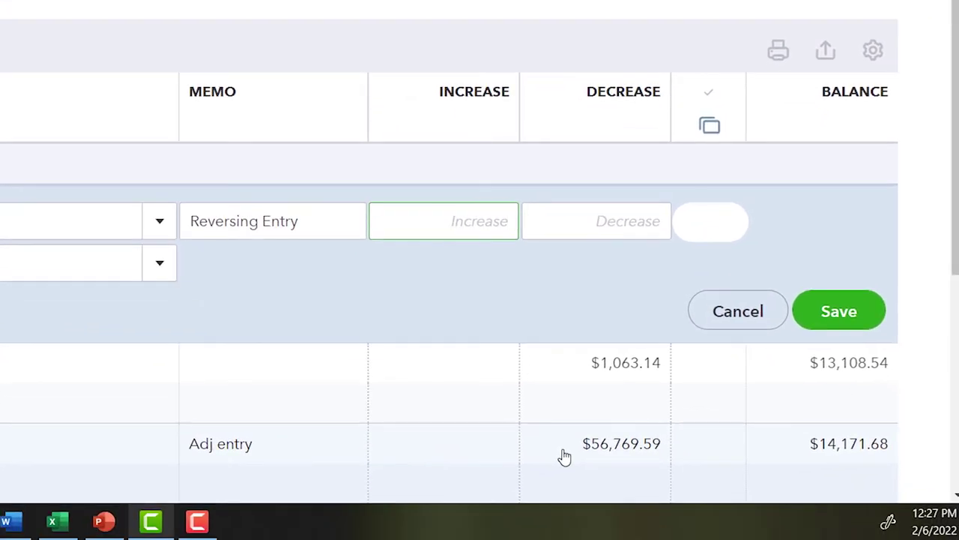
{"action": "type", "text": "56769.59"}
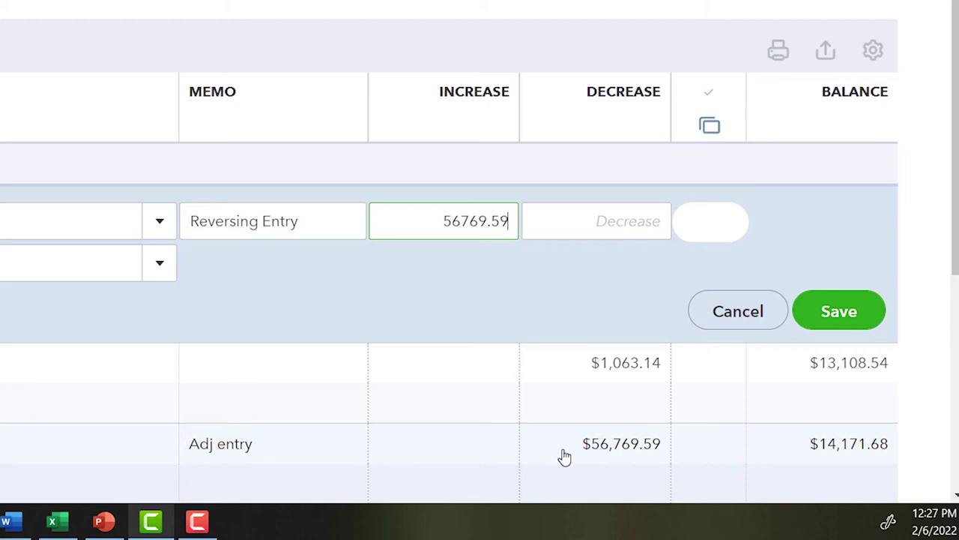
Step: Assign the long-term (LT) Chase loan under Loans Payable as the entry's offsetting account and save the entry
{"action": "key", "text": "Tab"}
{"action": "key", "text": "Tab"}
{"action": "key", "text": "Tab"}
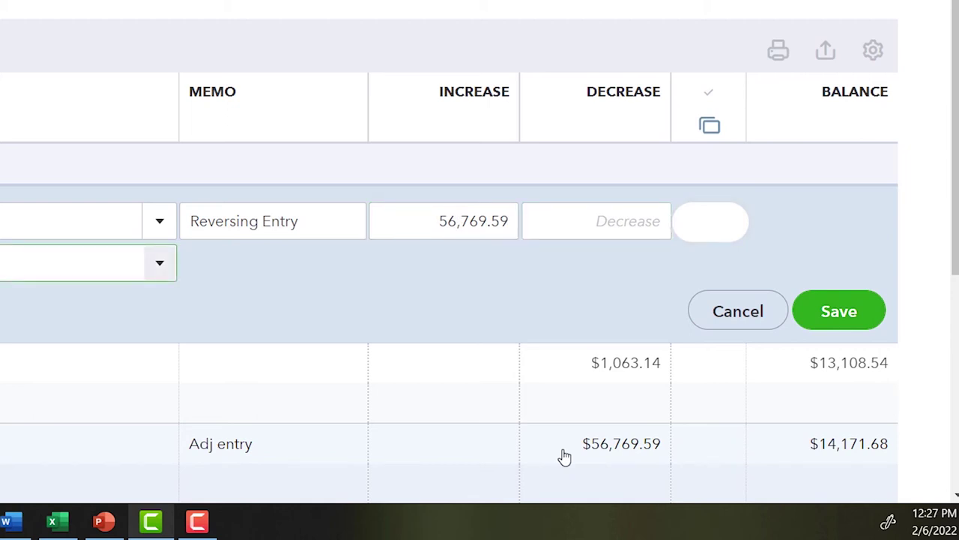
{"action": "type", "text": "l & accounting services"}
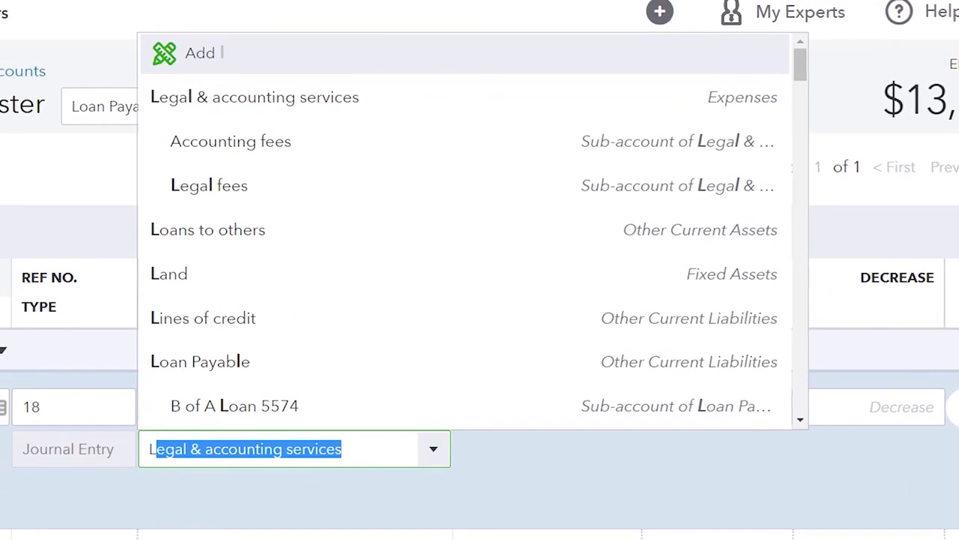
{"action": "scroll", "coordinate": [450, 374], "scroll_direction": "down", "scroll_amount": 5}
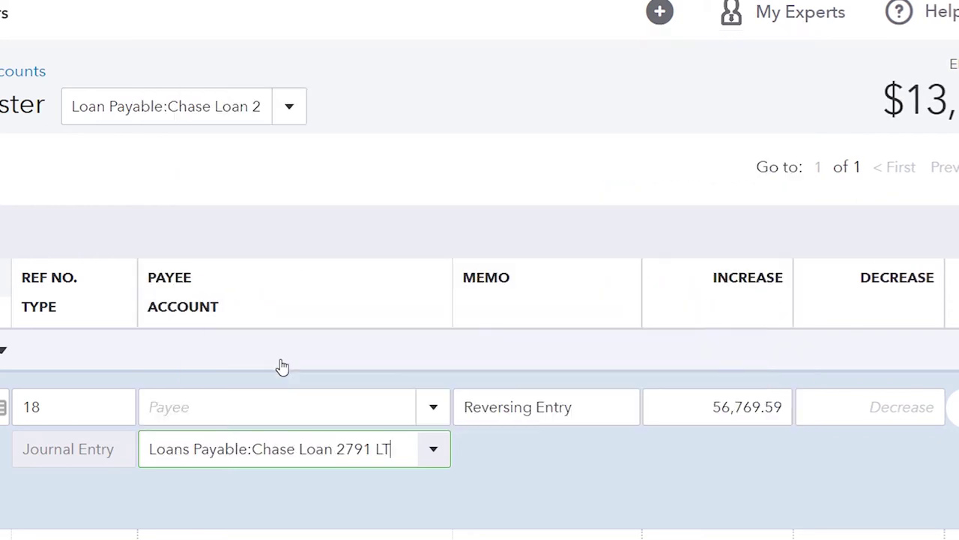
{"action": "left_click", "coordinate": [281, 365]}
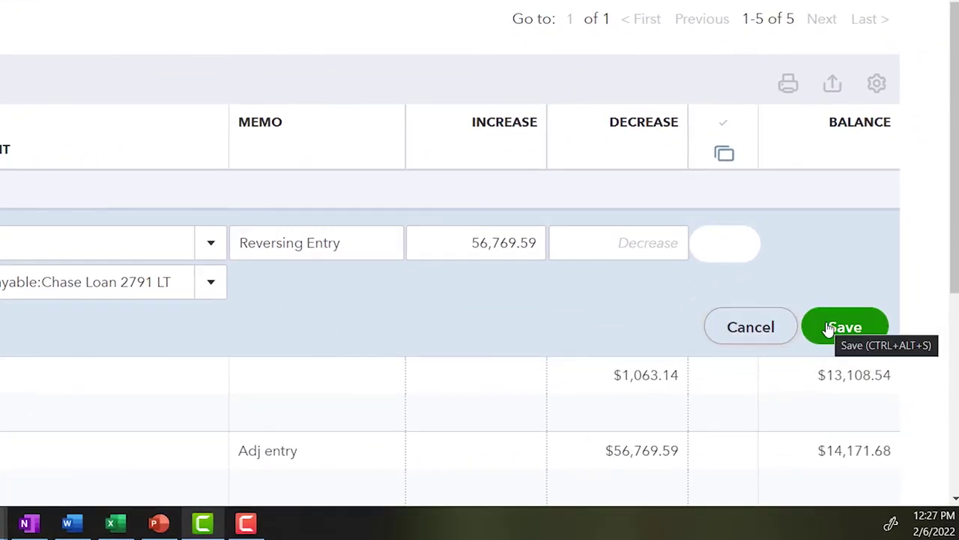
{"action": "left_click", "coordinate": [829, 329]}
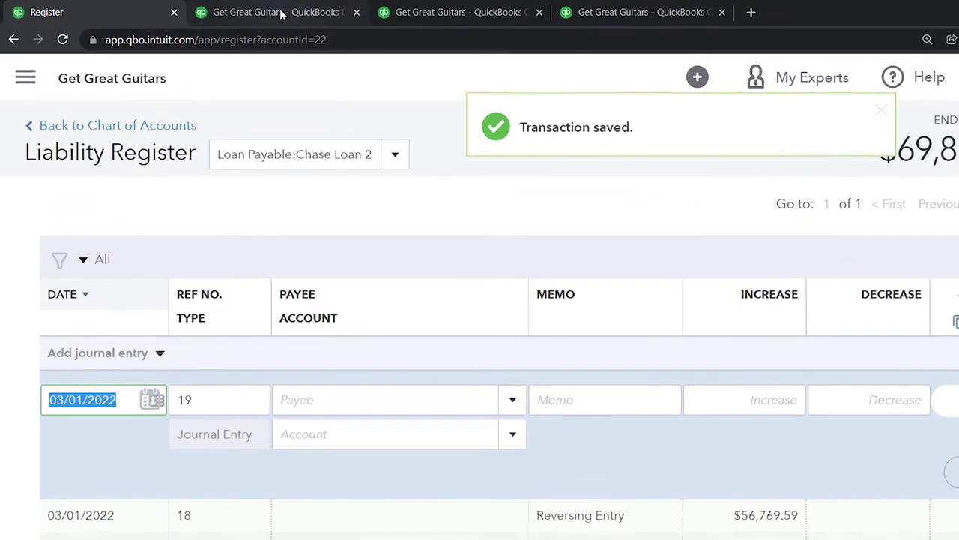
Step: Switch to the Balance Sheet tab and rerun the report for 01/01/2022 to 02/28/2022
{"action": "left_click", "coordinate": [229, 10]}
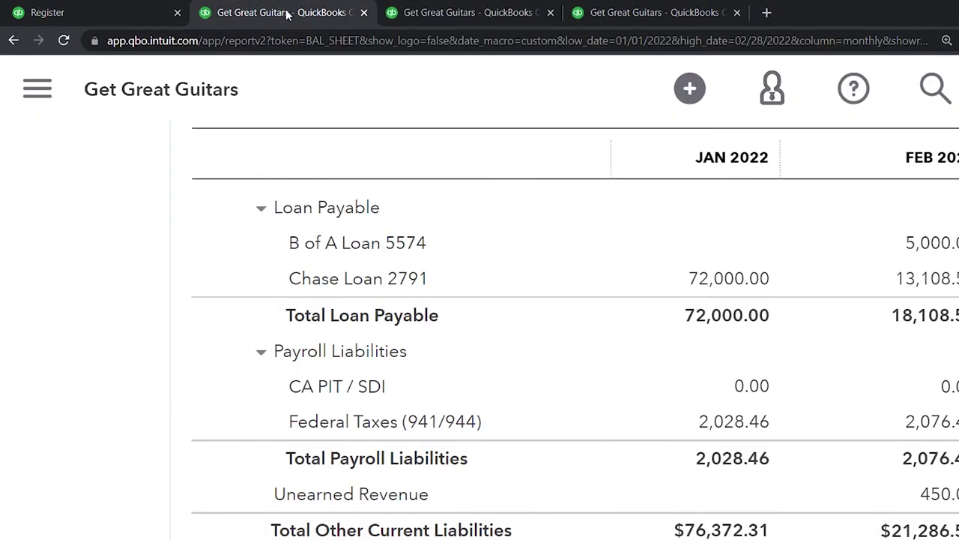
{"action": "scroll", "coordinate": [532, 450], "scroll_direction": "up", "scroll_amount": 15}
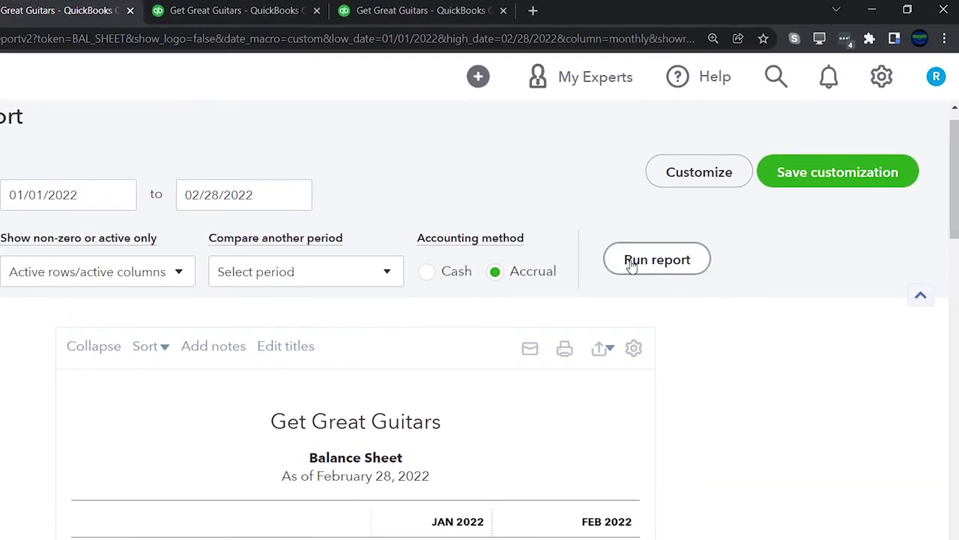
{"action": "left_click", "coordinate": [750, 159]}
Step: Examine the February balances of the Chase loan under Loan Payable and under Long-Term Liabilities on the Balance Sheet
{"action": "scroll", "coordinate": [127, 405], "scroll_direction": "down", "scroll_amount": 3}
{"action": "key", "text": "ctrl+plus"}
{"action": "key", "text": "ctrl+plus"}
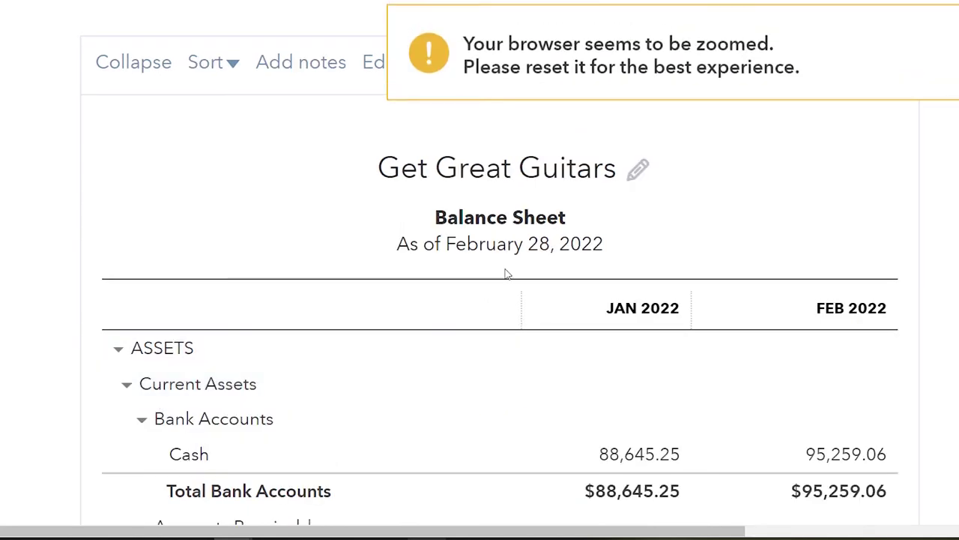
{"action": "scroll", "coordinate": [44, 350], "scroll_direction": "down", "scroll_amount": 9}
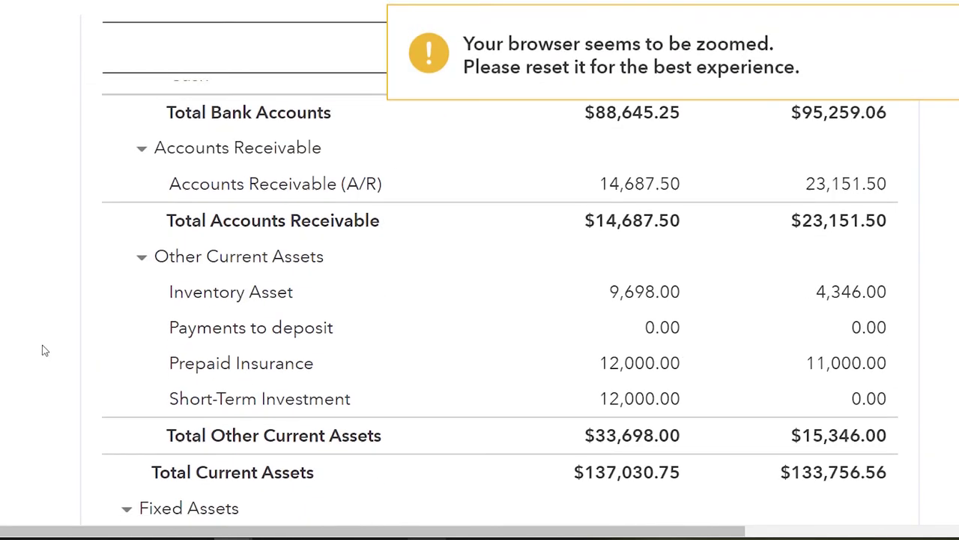
{"action": "scroll", "coordinate": [44, 350], "scroll_direction": "down", "scroll_amount": 7}
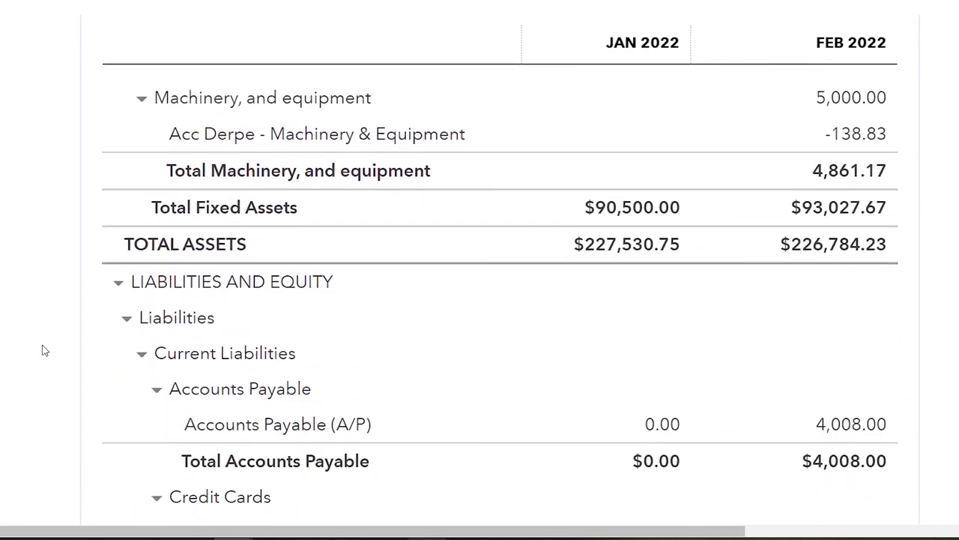
{"action": "scroll", "coordinate": [43, 350], "scroll_direction": "down", "scroll_amount": 3}
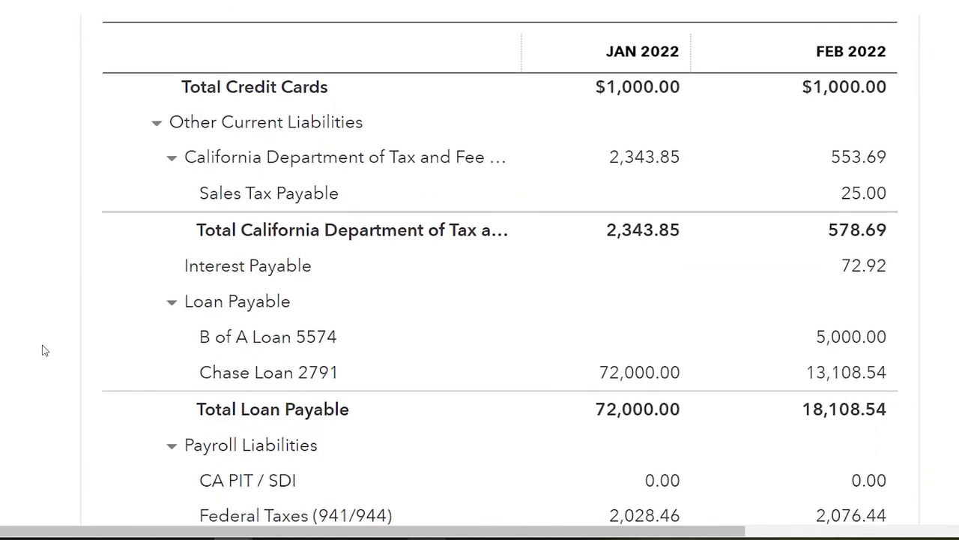
{"action": "scroll", "coordinate": [696, 332], "scroll_direction": "down", "scroll_amount": 3}
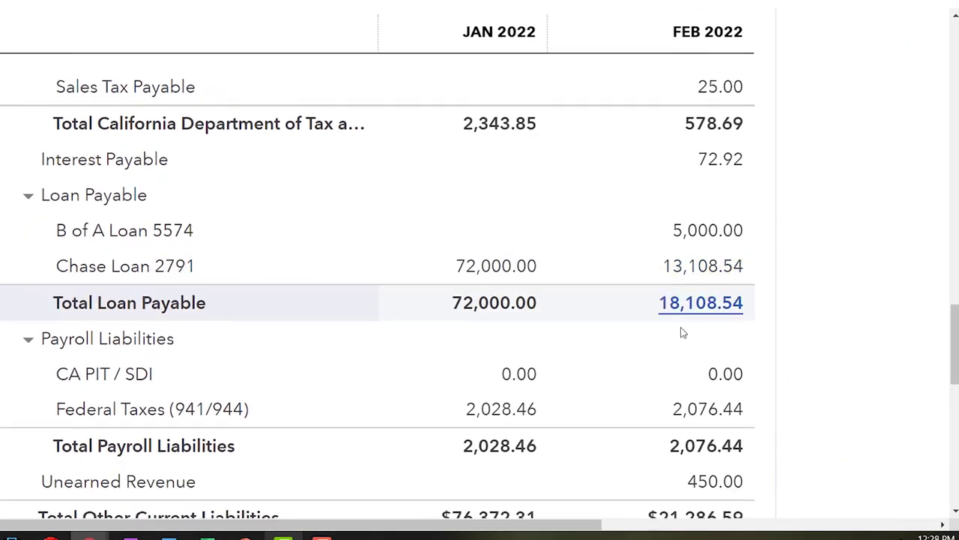
{"action": "scroll", "coordinate": [682, 332], "scroll_direction": "down", "scroll_amount": 1}
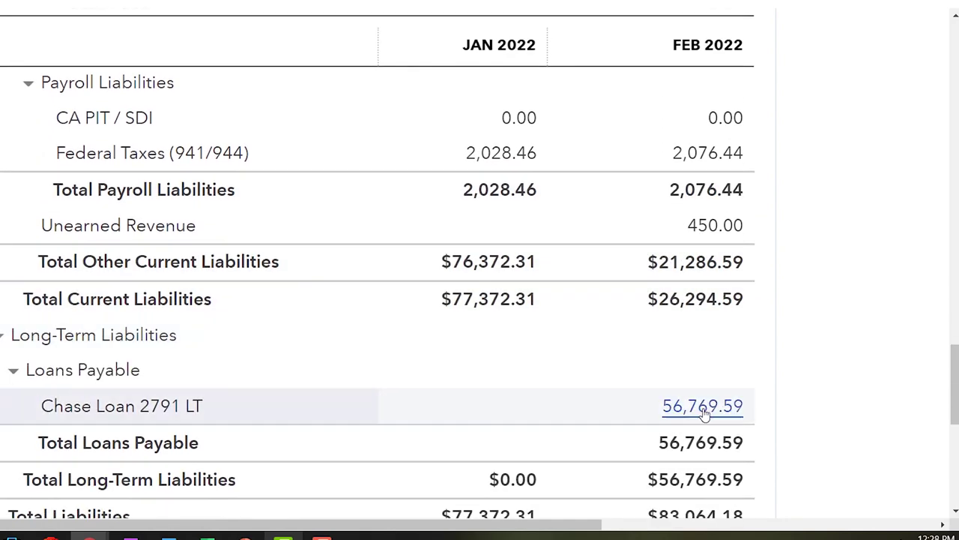
Step: Extend the Balance Sheet's report period to an end date of 03/31/2022 and rerun the report
{"action": "scroll", "coordinate": [193, 492], "scroll_direction": "up", "scroll_amount": 10}
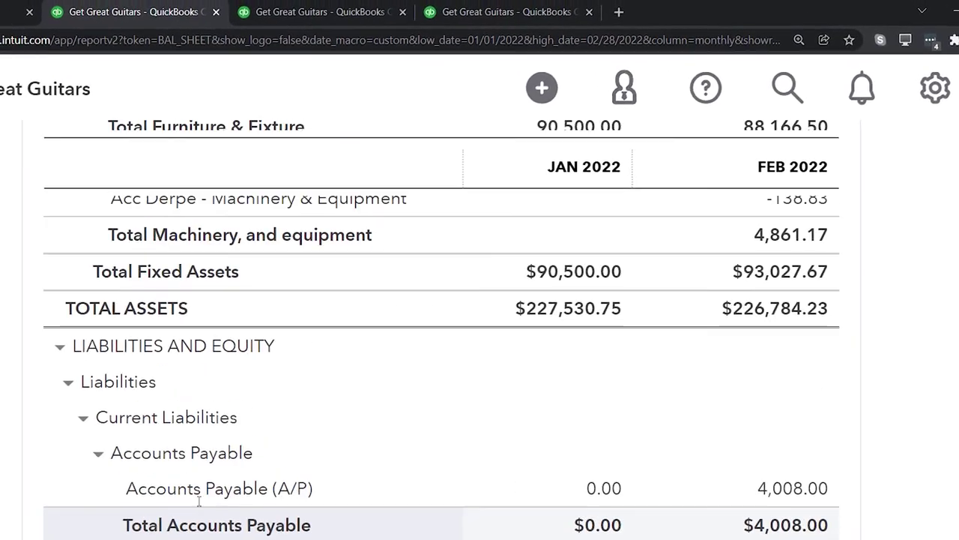
{"action": "scroll", "coordinate": [199, 500], "scroll_direction": "up", "scroll_amount": 10}
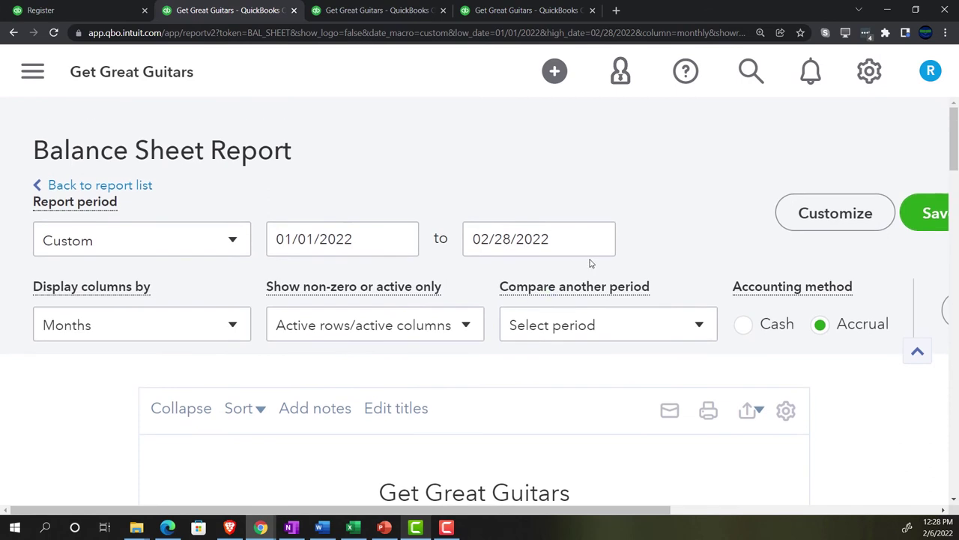
{"action": "left_click", "coordinate": [561, 241]}
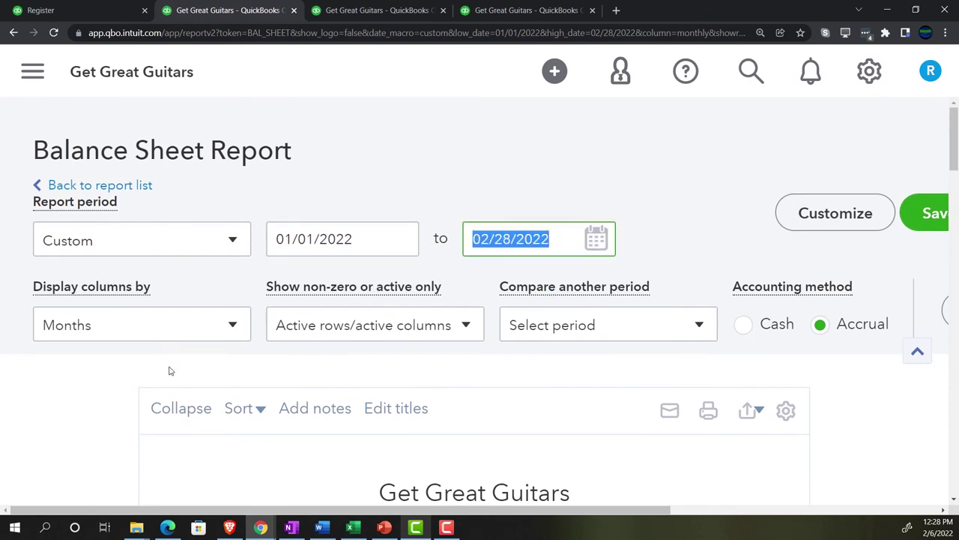
{"action": "type", "text": "03"}
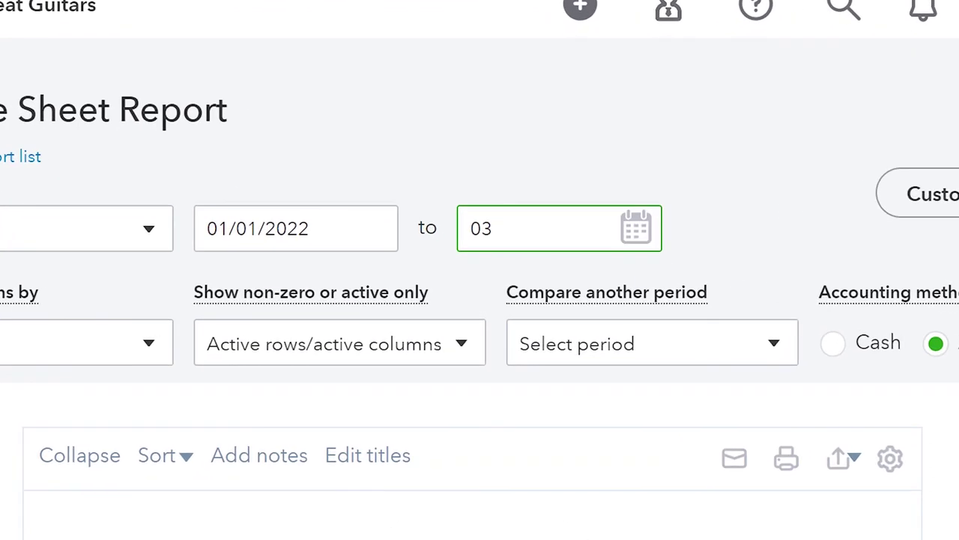
{"action": "type", "text": "/31/2022"}
{"action": "key", "text": "Tab"}
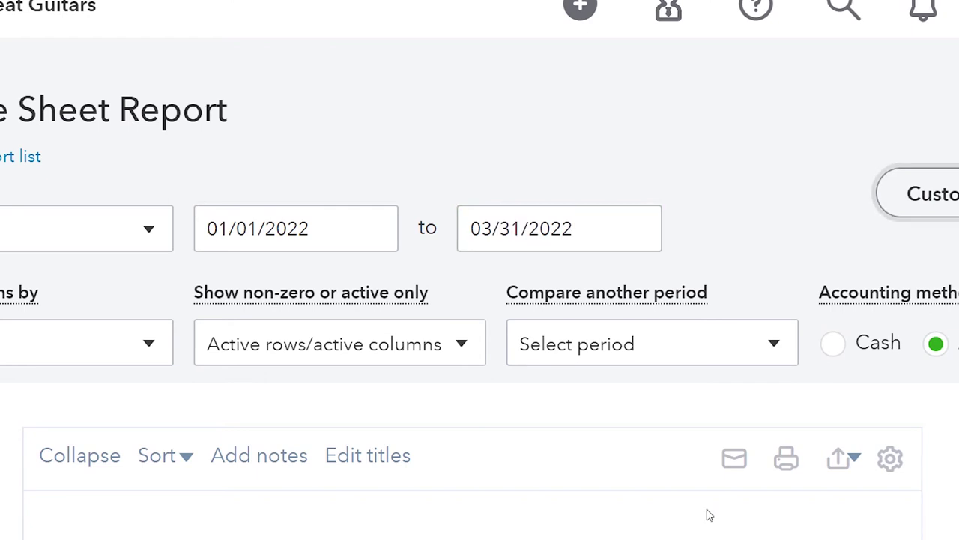
Step: Examine the March 2022 Balance Sheet column down to the Chase loan under Loan Payable in the current liabilities
{"action": "scroll", "coordinate": [904, 360], "scroll_direction": "down", "scroll_amount": 5}
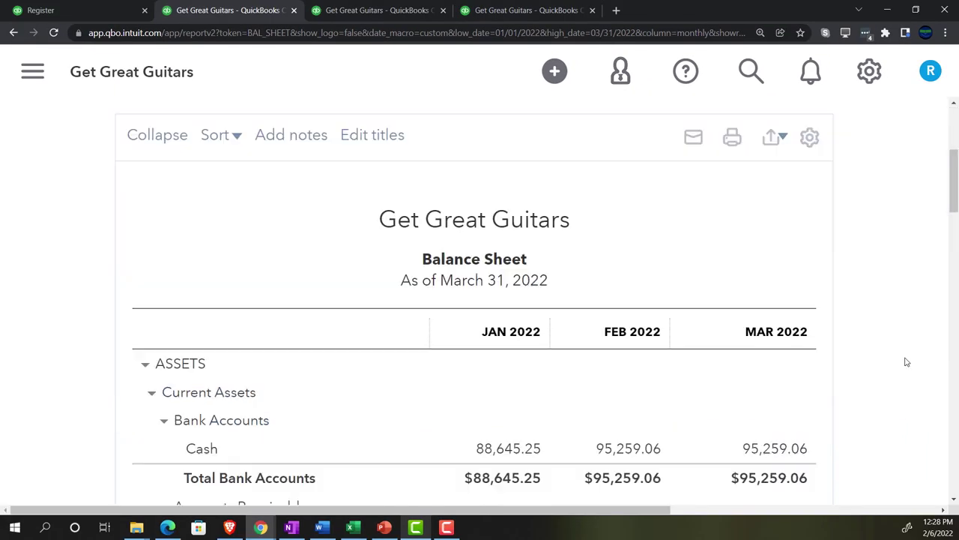
{"action": "scroll", "coordinate": [904, 361], "scroll_direction": "down", "scroll_amount": 4}
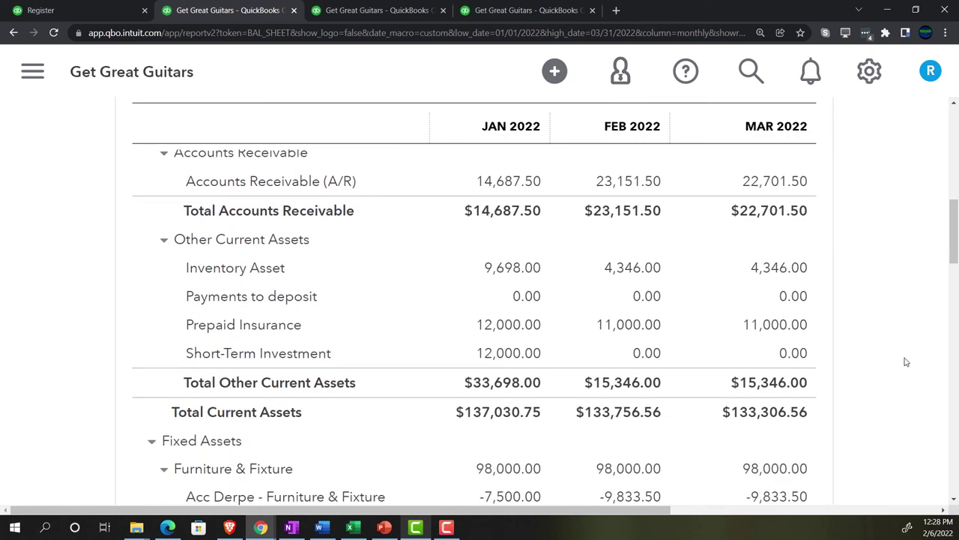
{"action": "scroll", "coordinate": [905, 362], "scroll_direction": "down", "scroll_amount": 4}
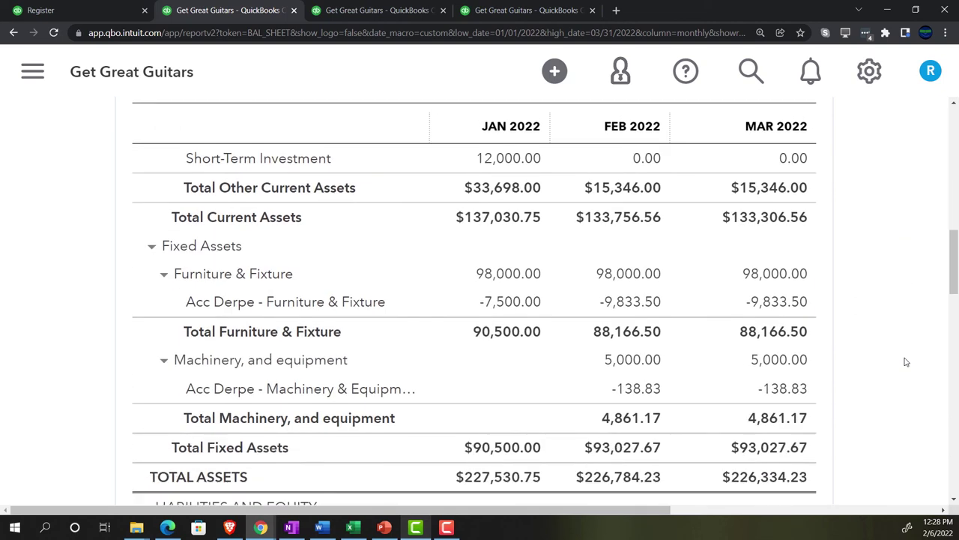
{"action": "scroll", "coordinate": [905, 362], "scroll_direction": "down", "scroll_amount": 4}
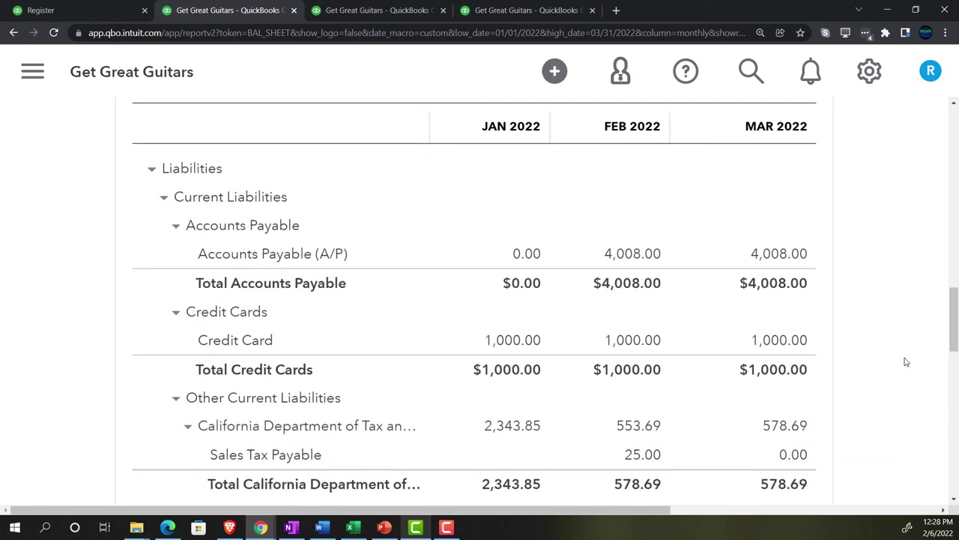
{"action": "scroll", "coordinate": [905, 361], "scroll_direction": "down", "scroll_amount": 1}
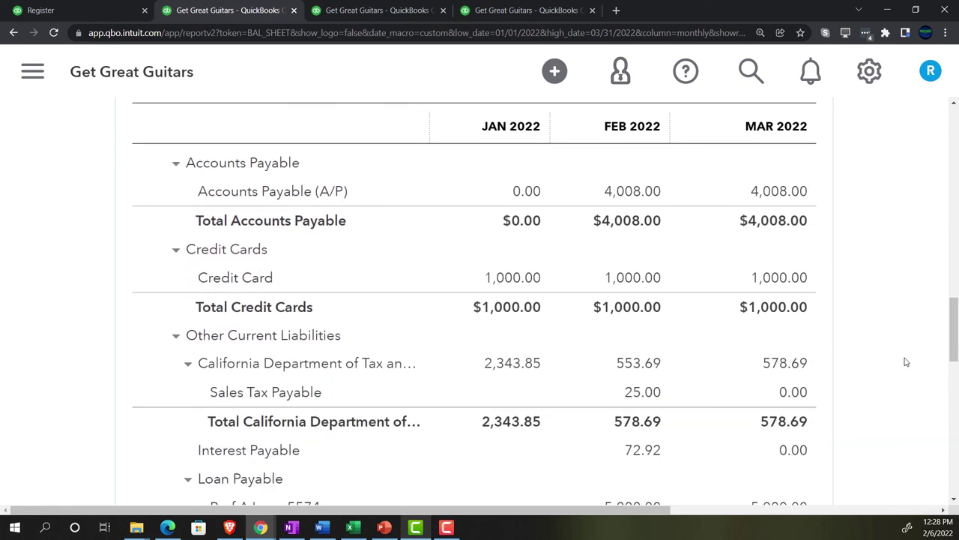
{"action": "scroll", "coordinate": [905, 362], "scroll_direction": "down", "scroll_amount": 3}
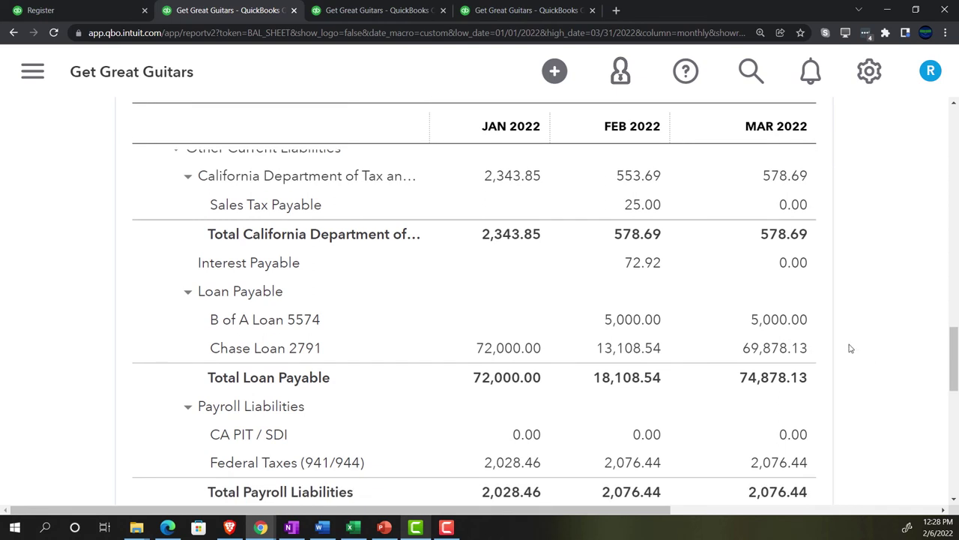
{"action": "scroll", "coordinate": [851, 348], "scroll_direction": "down", "scroll_amount": 1}
{"action": "key", "text": "ctrl+plus"}
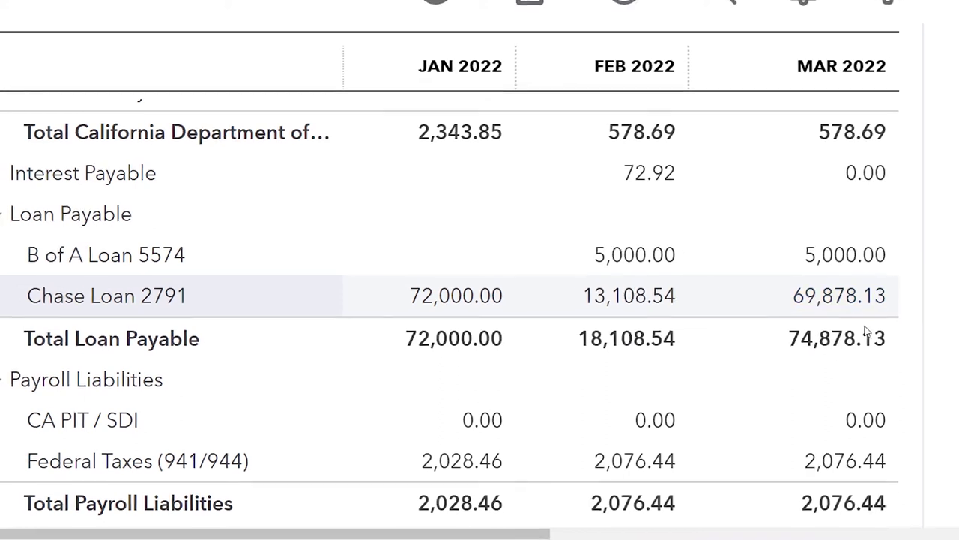
Step: Switch to the Excel loan amortization workbook and compare the month 2 loan balance with the ST and LT portions and the month 3 row
{"action": "left_click", "coordinate": [357, 529]}
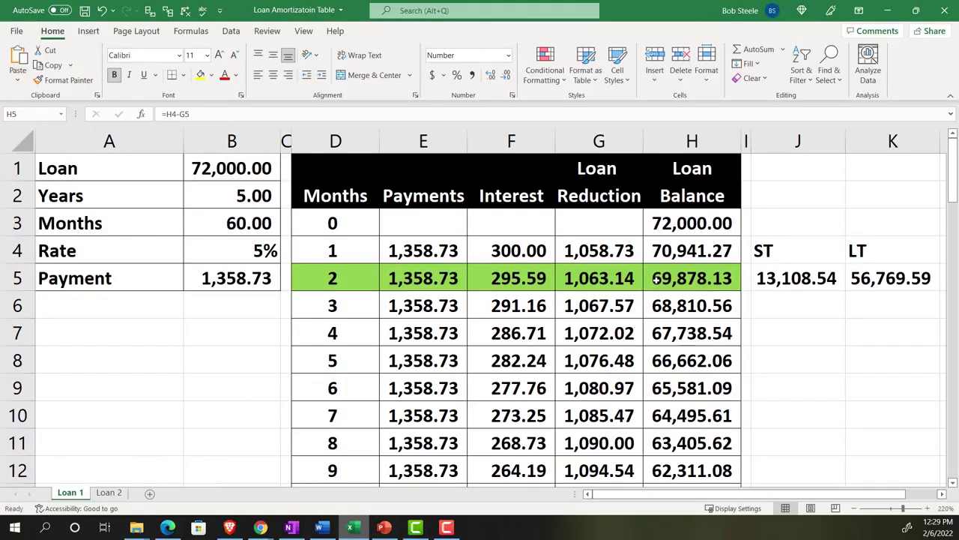
{"action": "left_click", "coordinate": [680, 279]}
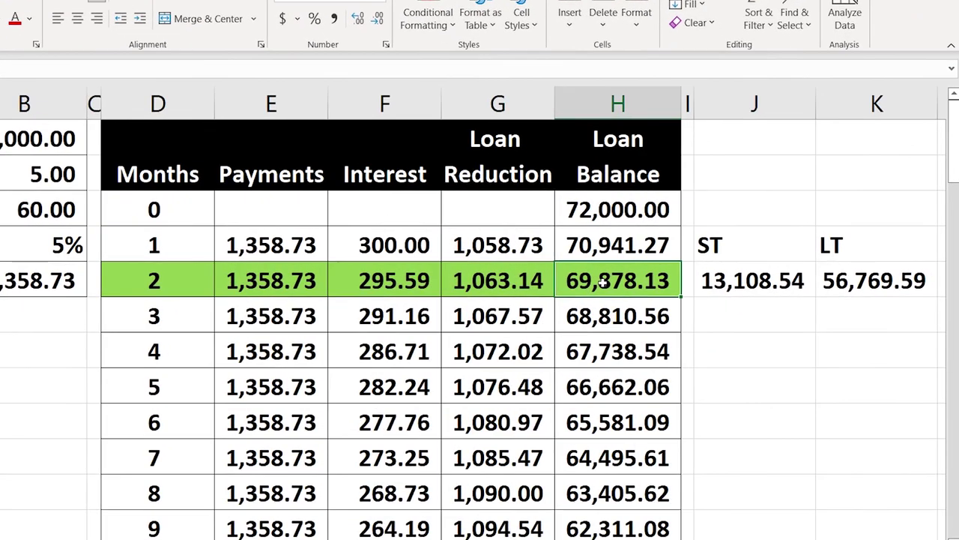
{"action": "left_click_drag", "start_coordinate": [739, 281], "coordinate": [839, 284]}
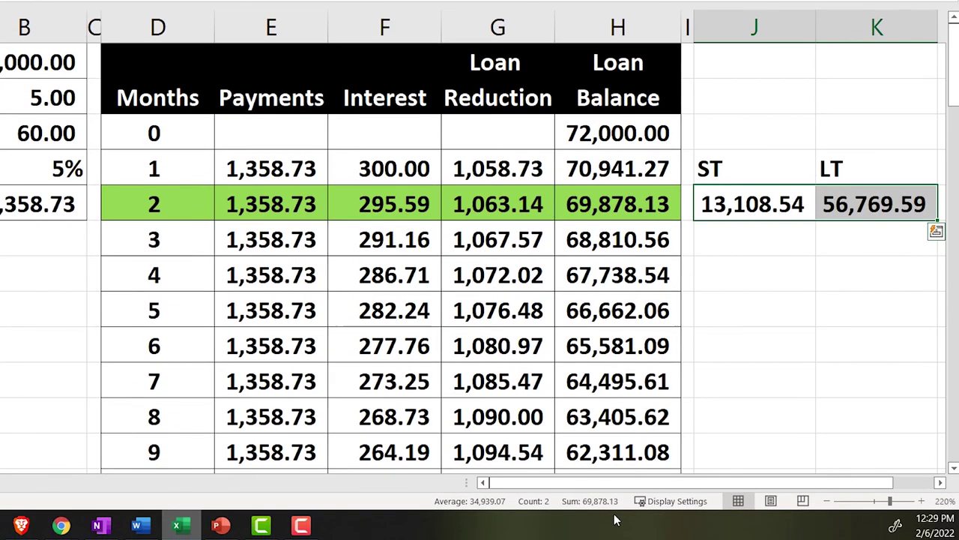
{"action": "left_click", "coordinate": [632, 196]}
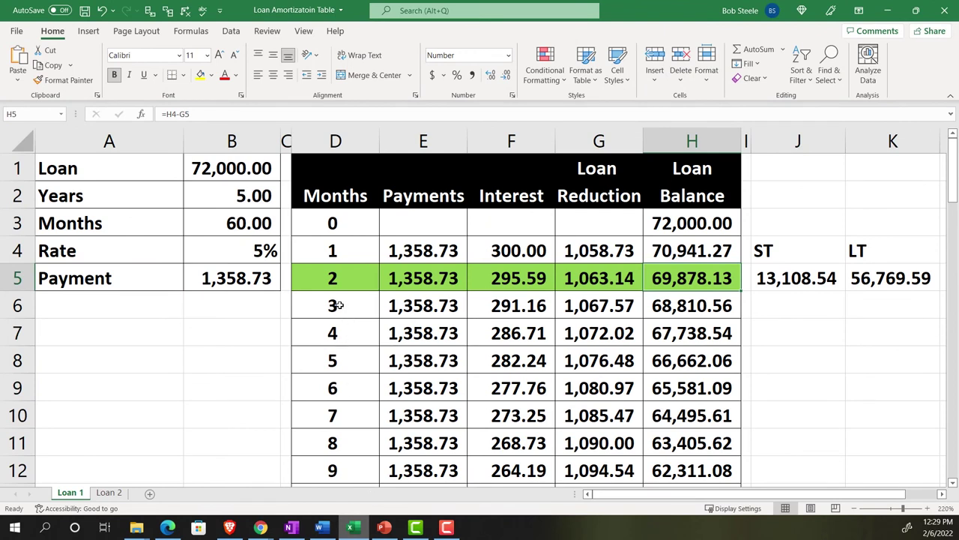
{"action": "left_click_drag", "start_coordinate": [339, 307], "coordinate": [583, 302]}
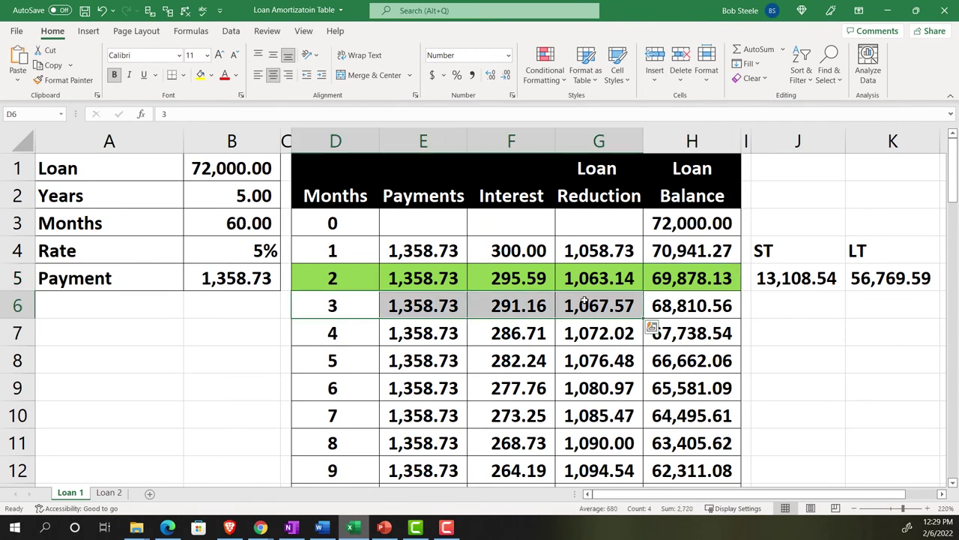
{"action": "left_click", "coordinate": [676, 305]}
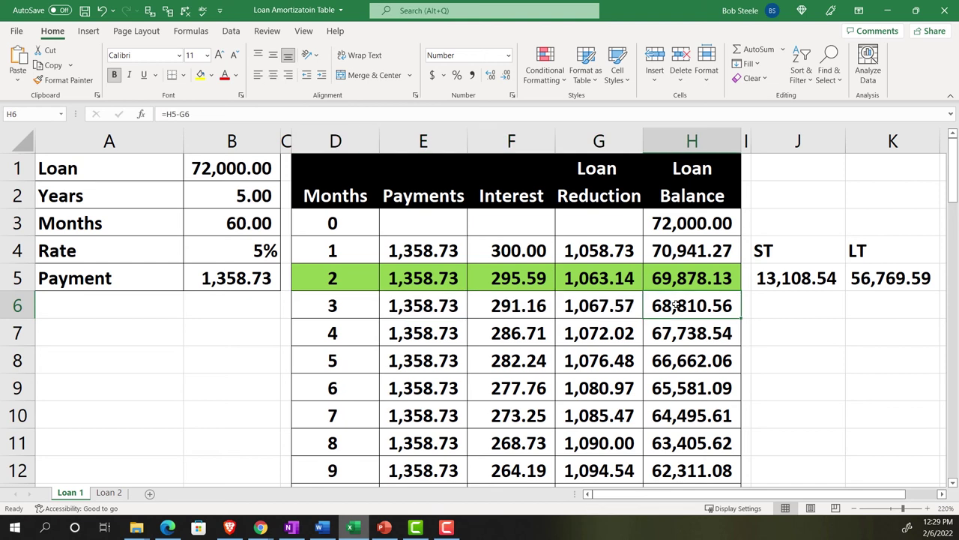
Step: Switch back to the QuickBooks Balance Sheet and compare the March Chase loan balances under Long-Term Liabilities and Loan Payable
{"action": "left_click", "coordinate": [351, 528]}
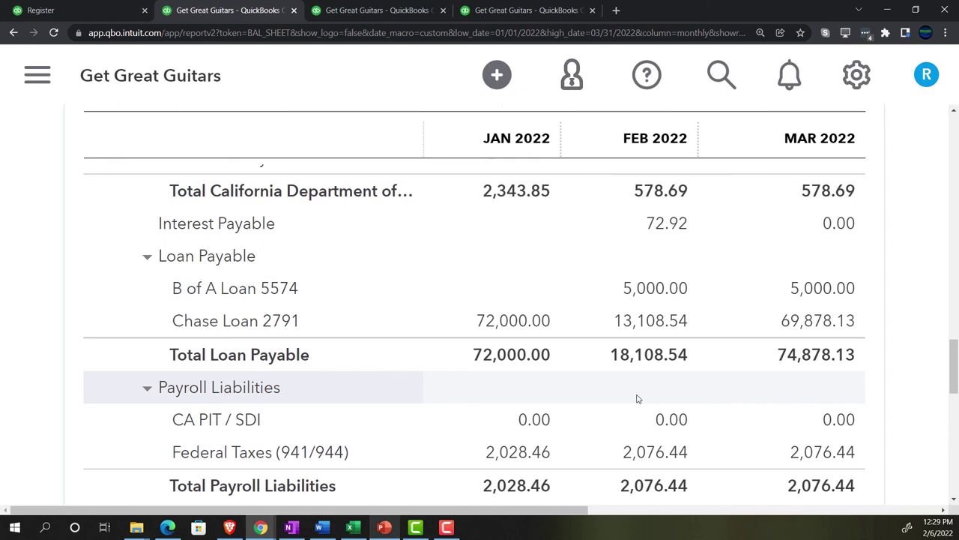
{"action": "scroll", "coordinate": [642, 397], "scroll_direction": "down", "scroll_amount": 3}
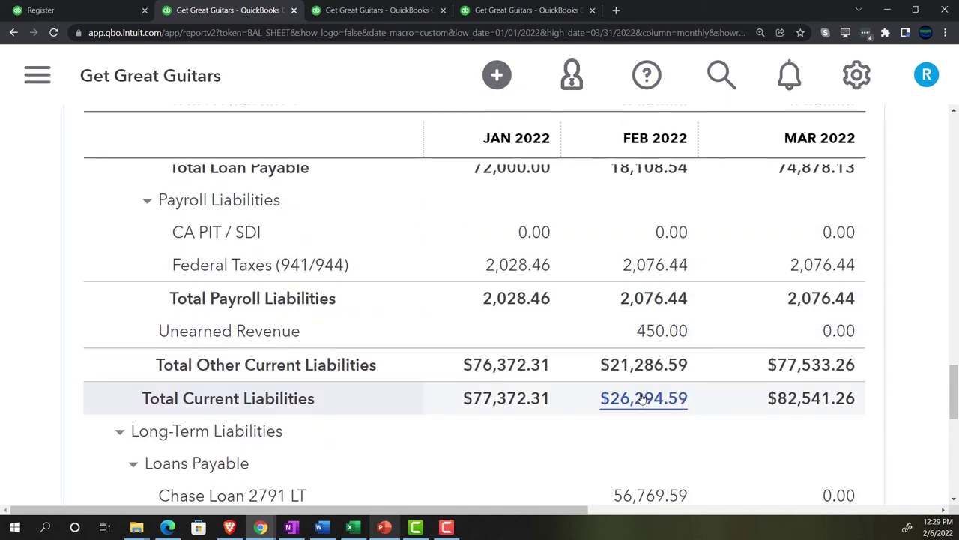
{"action": "scroll", "coordinate": [641, 397], "scroll_direction": "down", "scroll_amount": 1}
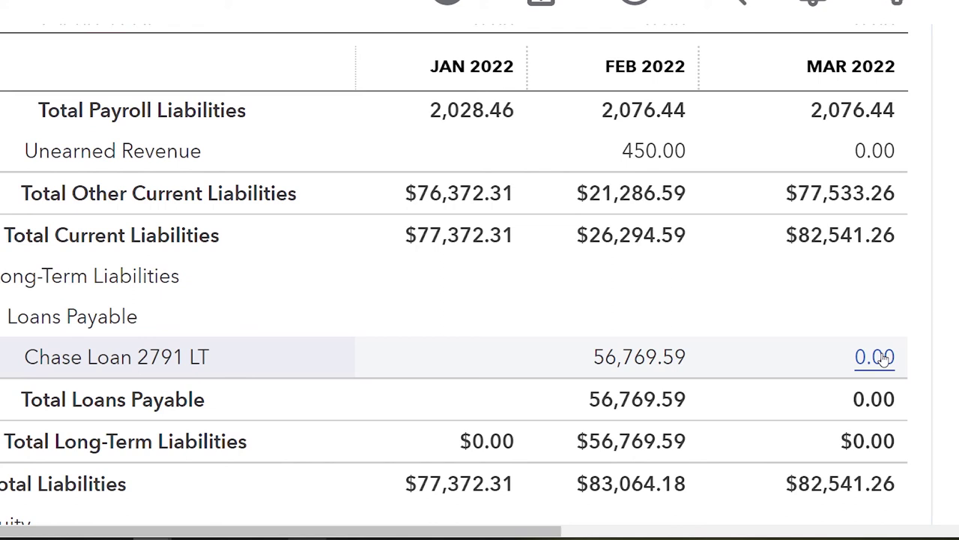
{"action": "scroll", "coordinate": [884, 359], "scroll_direction": "up", "scroll_amount": 3}
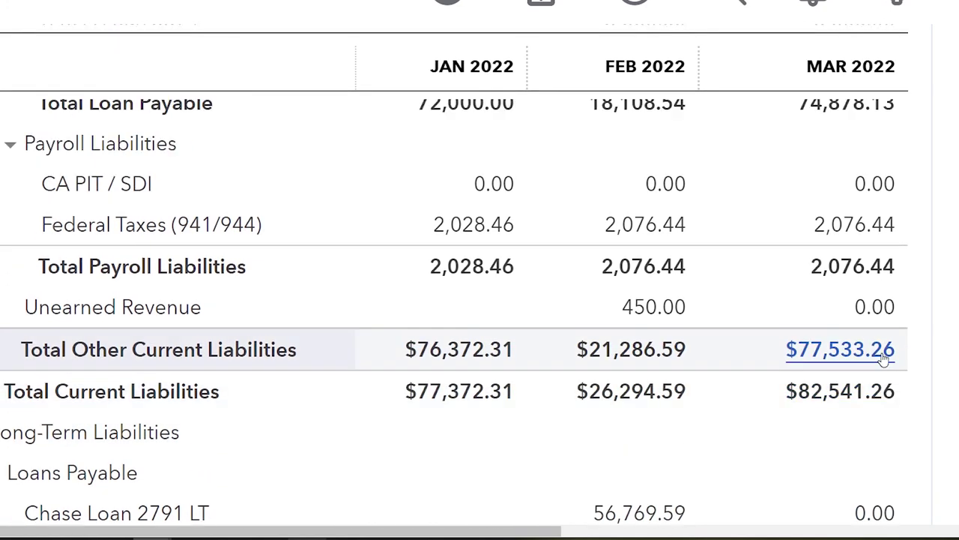
{"action": "scroll", "coordinate": [885, 358], "scroll_direction": "up", "scroll_amount": 1}
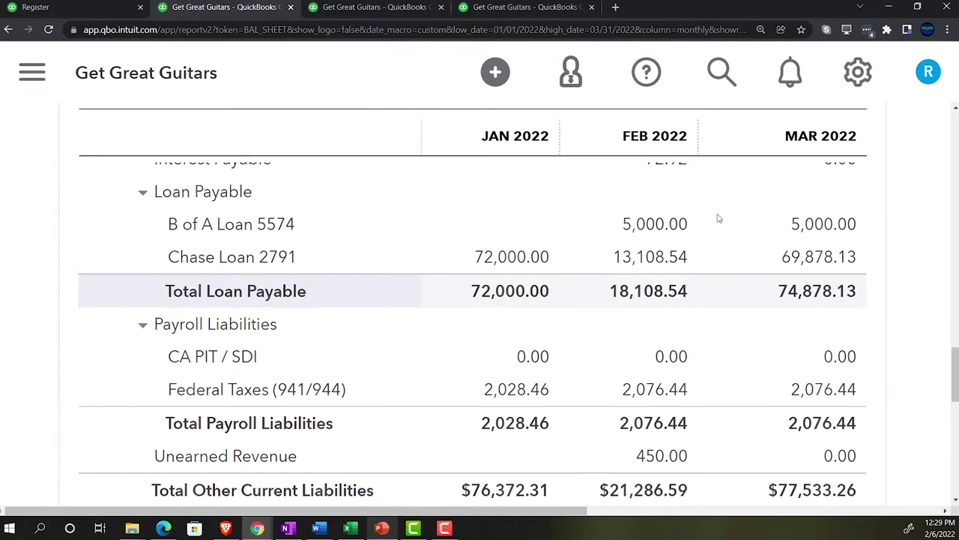
Step: Switch to the Trial Balance report tab and rerun the report for 01/01/2022 to 02/28/2022
{"action": "left_click", "coordinate": [523, 8]}
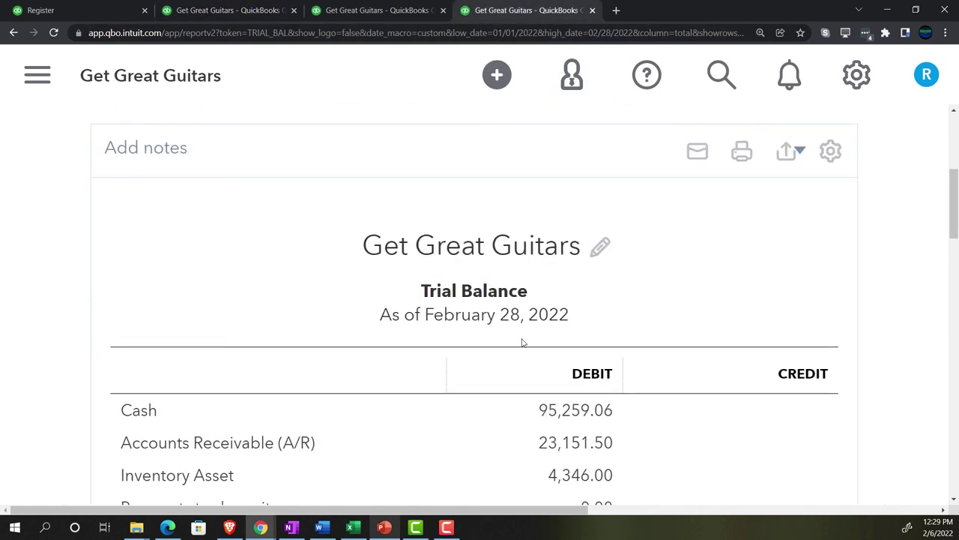
{"action": "scroll", "coordinate": [520, 340], "scroll_direction": "up", "scroll_amount": 2}
{"action": "scroll", "coordinate": [520, 339], "scroll_direction": "up", "scroll_amount": 2}
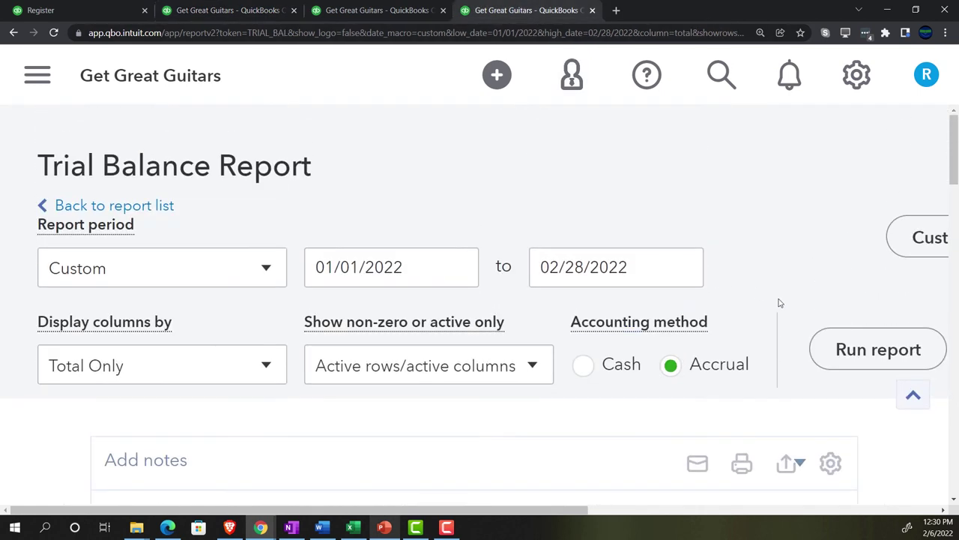
{"action": "left_click", "coordinate": [834, 351]}
Step: Examine the February asset and liability balances on the Trial Balance down to the loan accounts
{"action": "scroll", "coordinate": [113, 347], "scroll_direction": "down", "scroll_amount": 4}
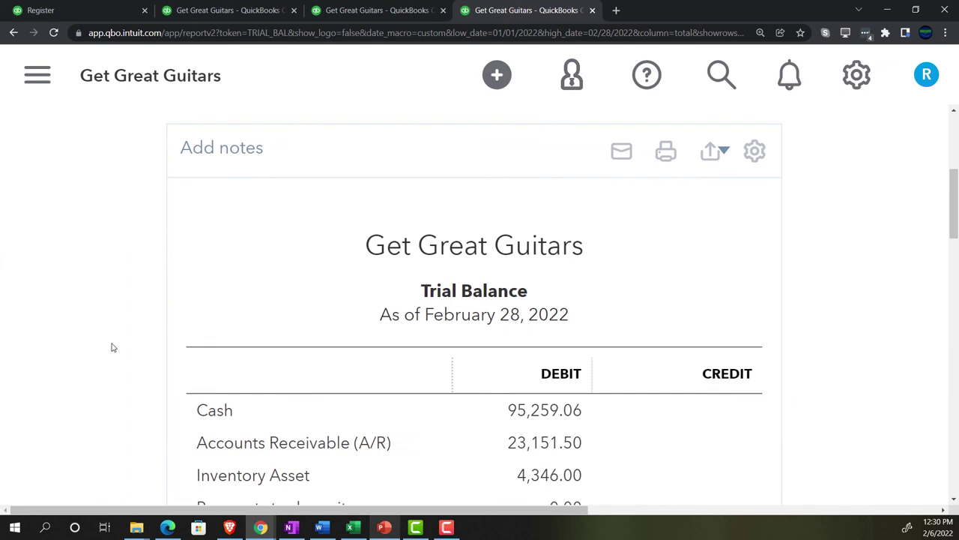
{"action": "scroll", "coordinate": [113, 347], "scroll_direction": "down", "scroll_amount": 4}
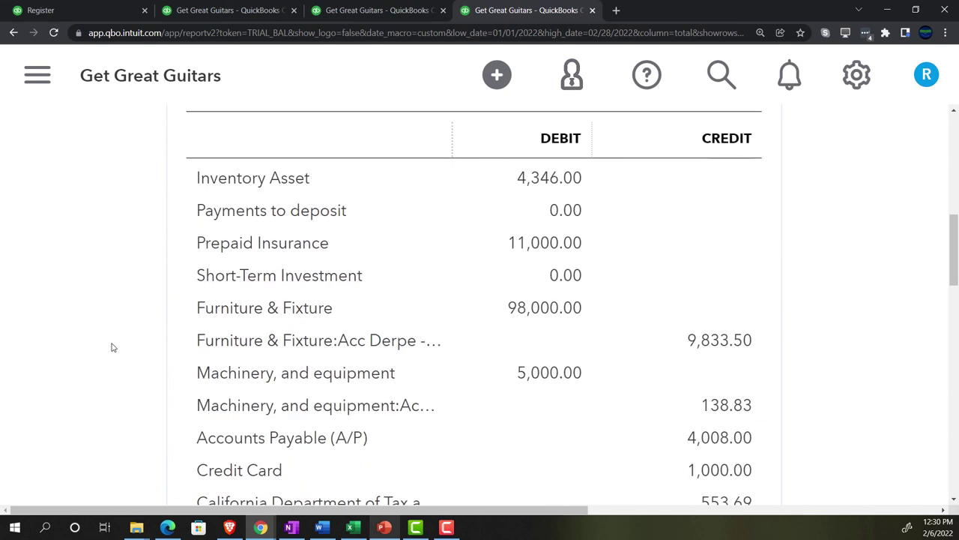
{"action": "scroll", "coordinate": [113, 347], "scroll_direction": "down", "scroll_amount": 1}
{"action": "scroll", "coordinate": [113, 347], "scroll_direction": "down", "scroll_amount": 1}
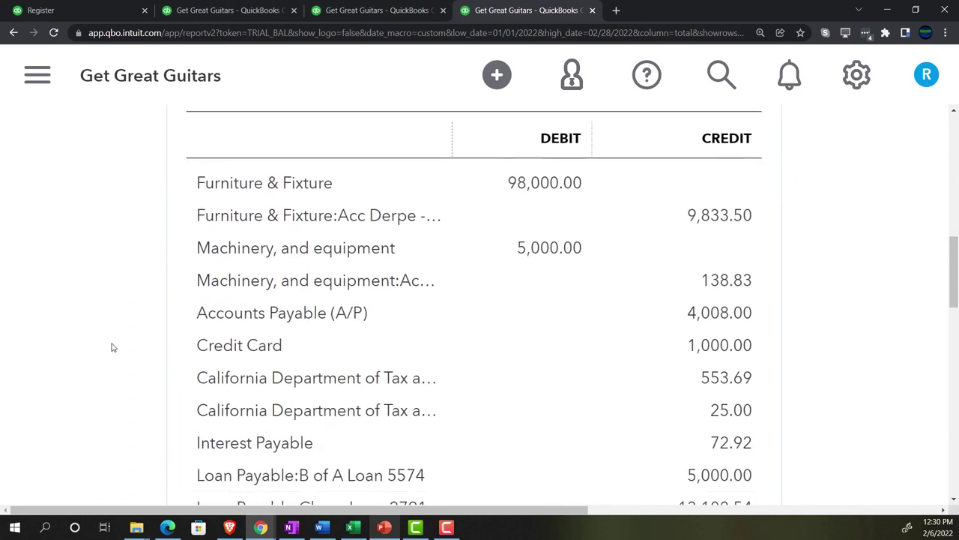
{"action": "scroll", "coordinate": [113, 347], "scroll_direction": "down", "scroll_amount": 2}
Step: Extend the Trial Balance's report period to an end date of 03/31/2022 and rerun the report
{"action": "scroll", "coordinate": [113, 347], "scroll_direction": "up", "scroll_amount": 8}
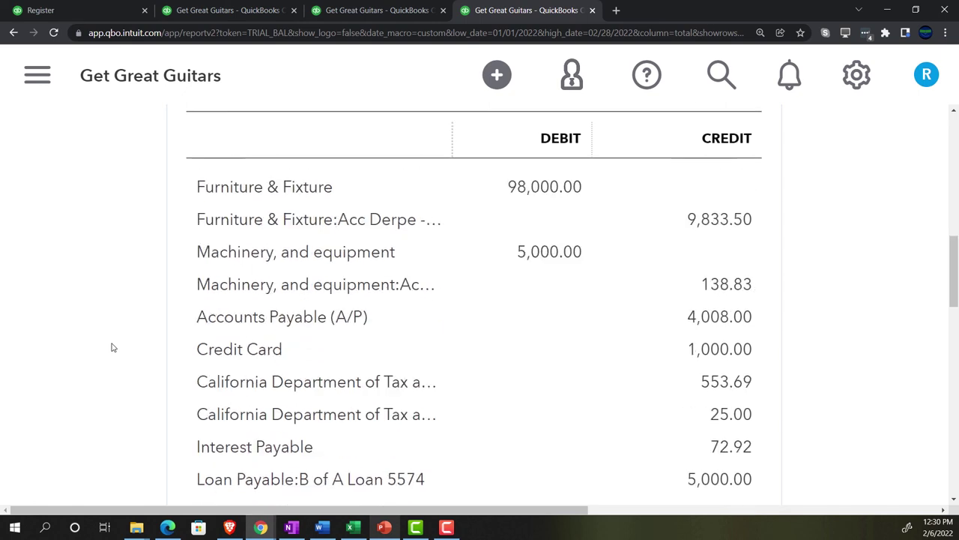
{"action": "scroll", "coordinate": [113, 347], "scroll_direction": "up", "scroll_amount": 2}
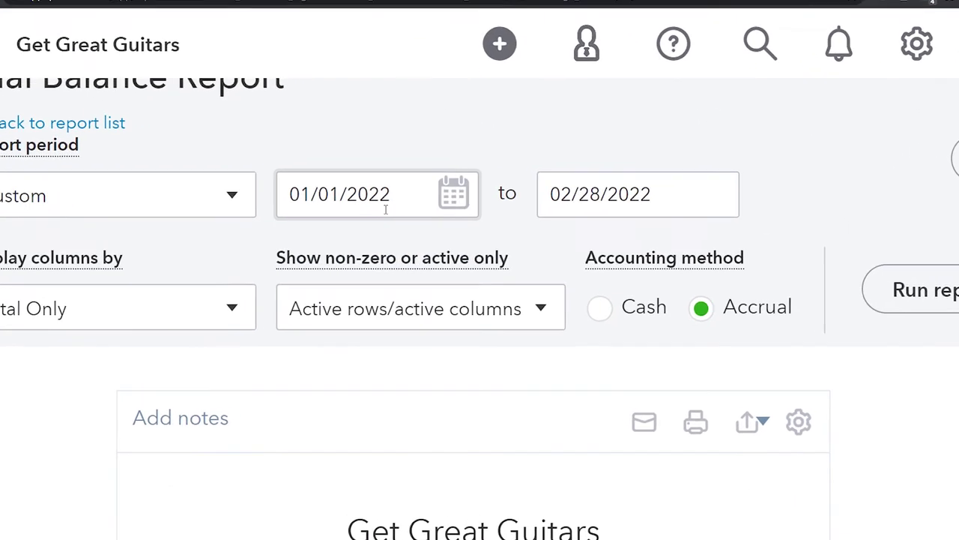
{"action": "key", "text": "Tab"}
{"action": "key", "text": "ctrl+a"}
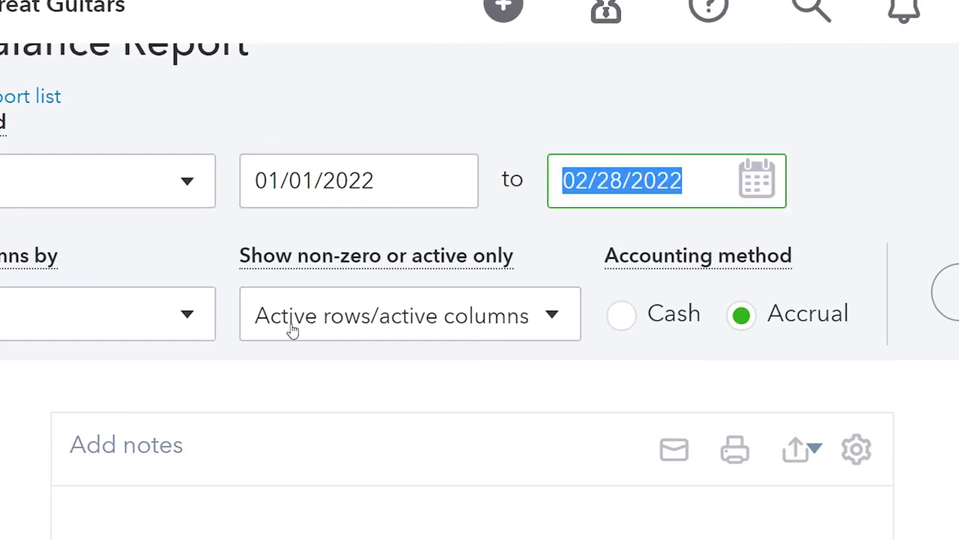
{"action": "type", "text": "0301"}
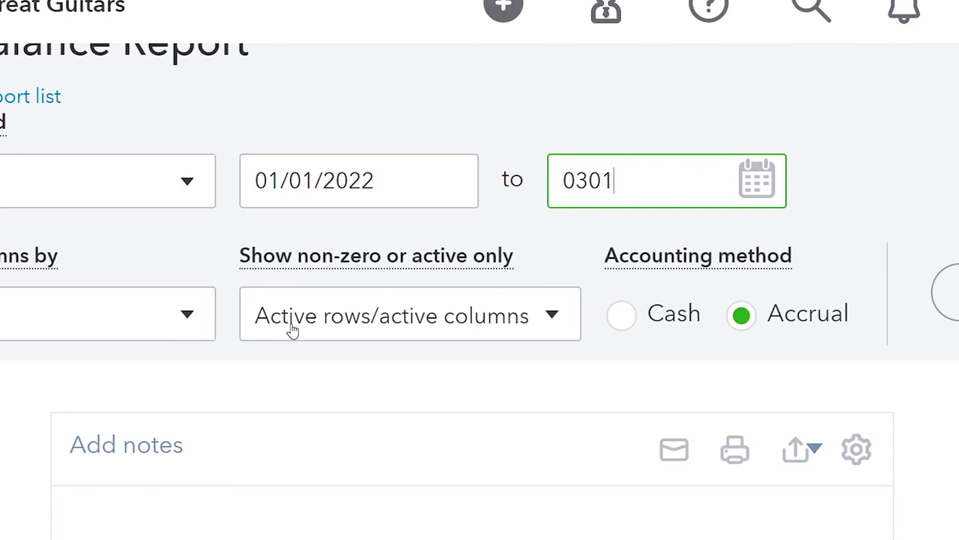
{"action": "key", "text": "BackSpace"}
{"action": "key", "text": "BackSpace"}
{"action": "type", "text": "312022"}
{"action": "key", "text": "Tab"}
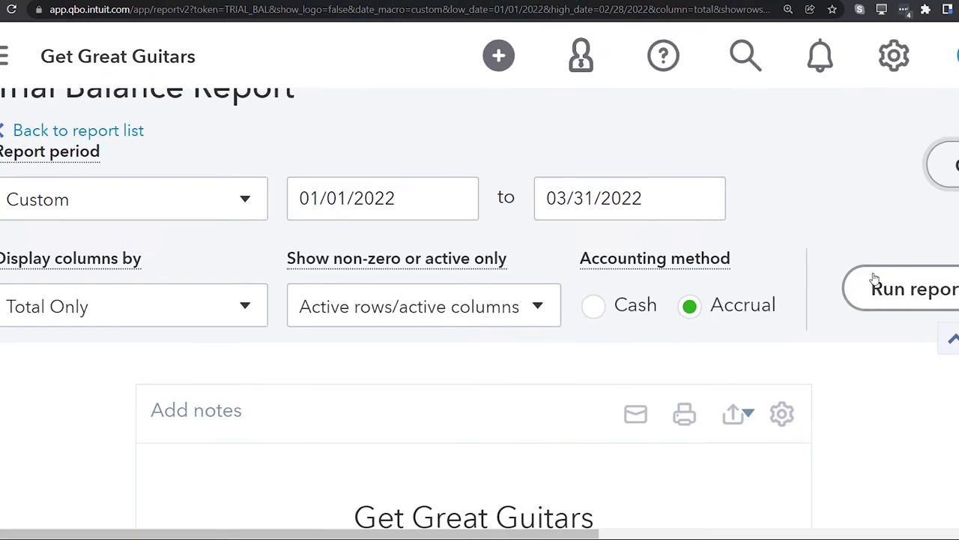
{"action": "left_click", "coordinate": [874, 279]}
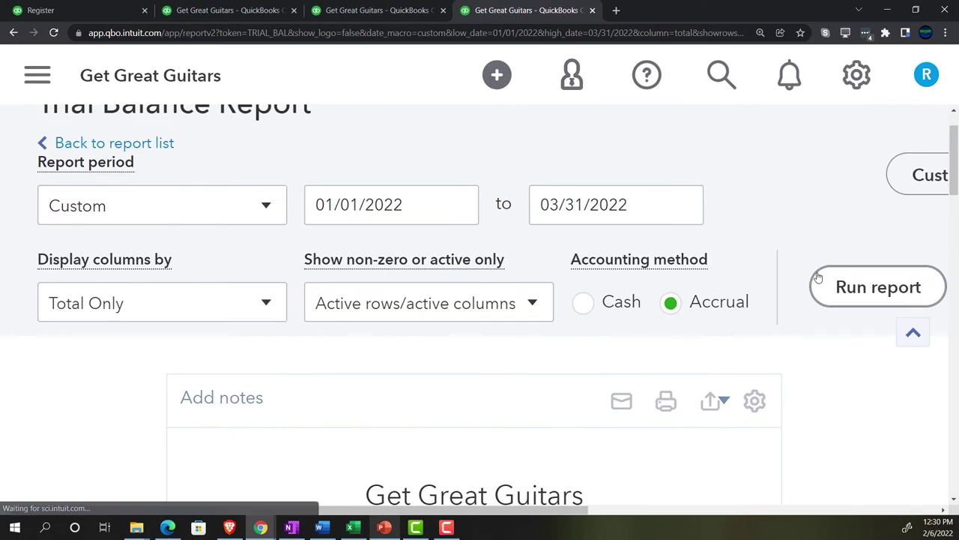
Step: Review the Trial Balance as of March 31, 2022 through the loan, equity, income and expense accounts down to the totals
{"action": "scroll", "coordinate": [674, 208], "scroll_direction": "down", "scroll_amount": 3}
{"action": "scroll", "coordinate": [653, 197], "scroll_direction": "up", "scroll_amount": 3}
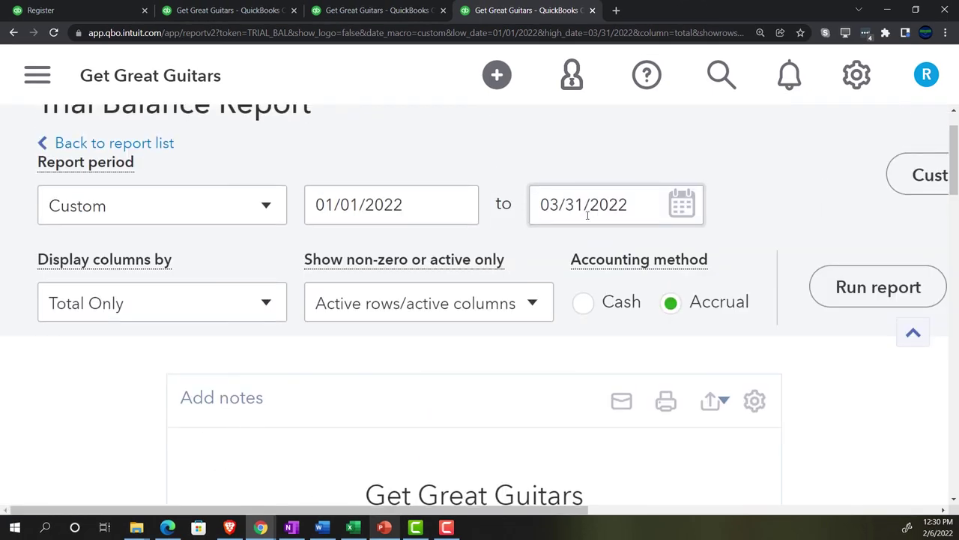
{"action": "scroll", "coordinate": [143, 426], "scroll_direction": "down", "scroll_amount": 5}
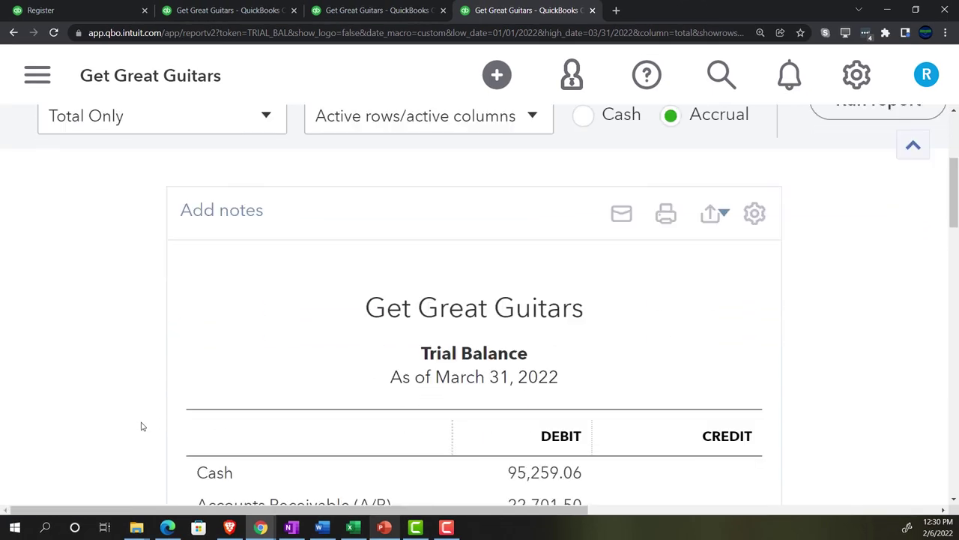
{"action": "scroll", "coordinate": [143, 426], "scroll_direction": "down", "scroll_amount": 3}
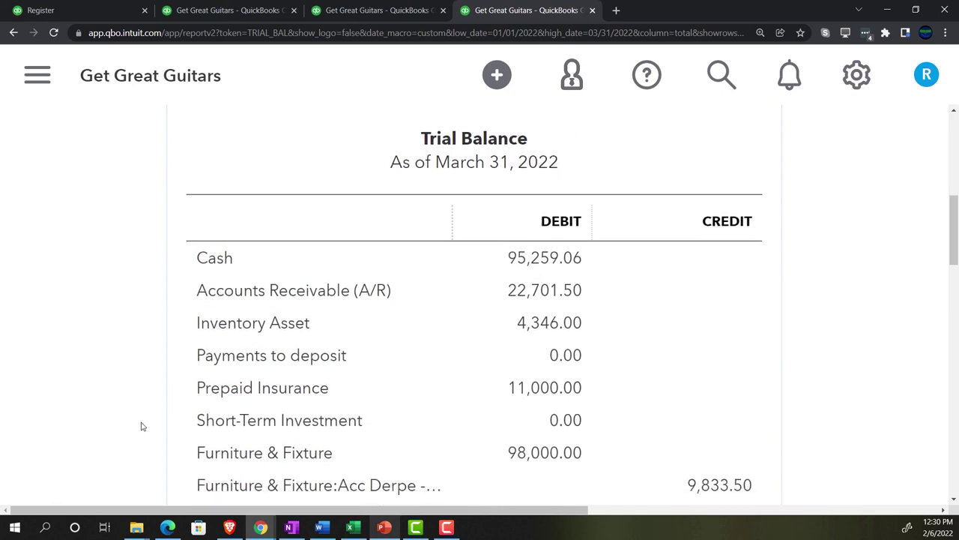
{"action": "scroll", "coordinate": [142, 425], "scroll_direction": "down", "scroll_amount": 1}
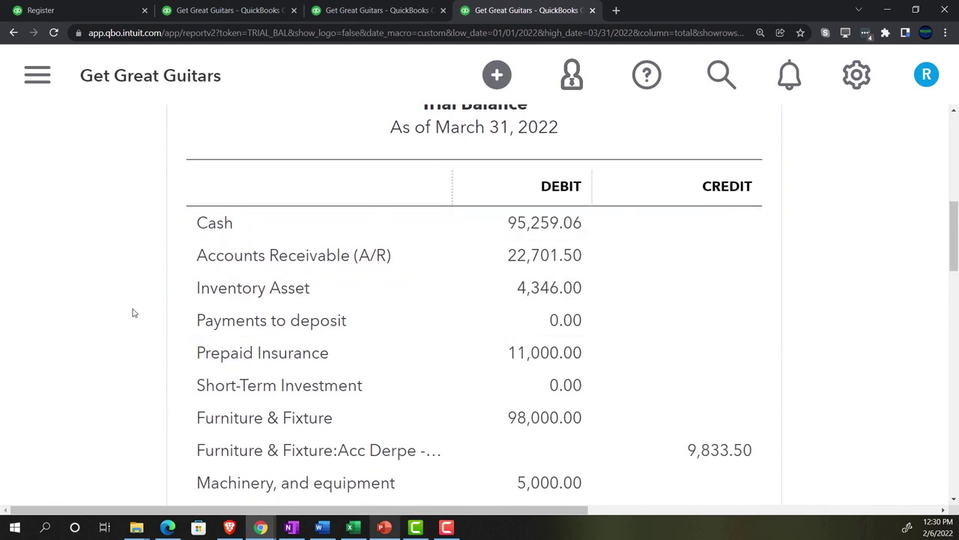
{"action": "scroll", "coordinate": [134, 313], "scroll_direction": "down", "scroll_amount": 3}
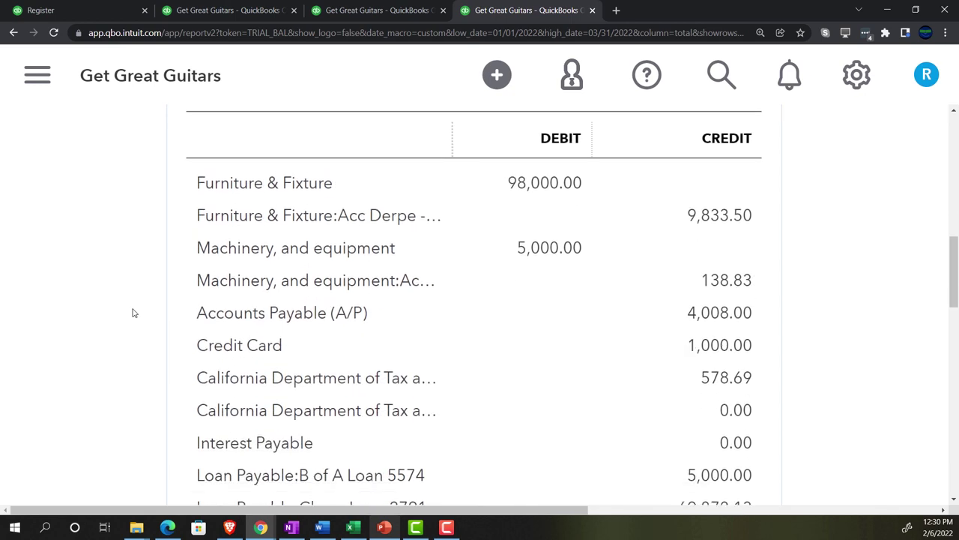
{"action": "scroll", "coordinate": [134, 313], "scroll_direction": "down", "scroll_amount": 1}
{"action": "scroll", "coordinate": [134, 313], "scroll_direction": "down", "scroll_amount": 2}
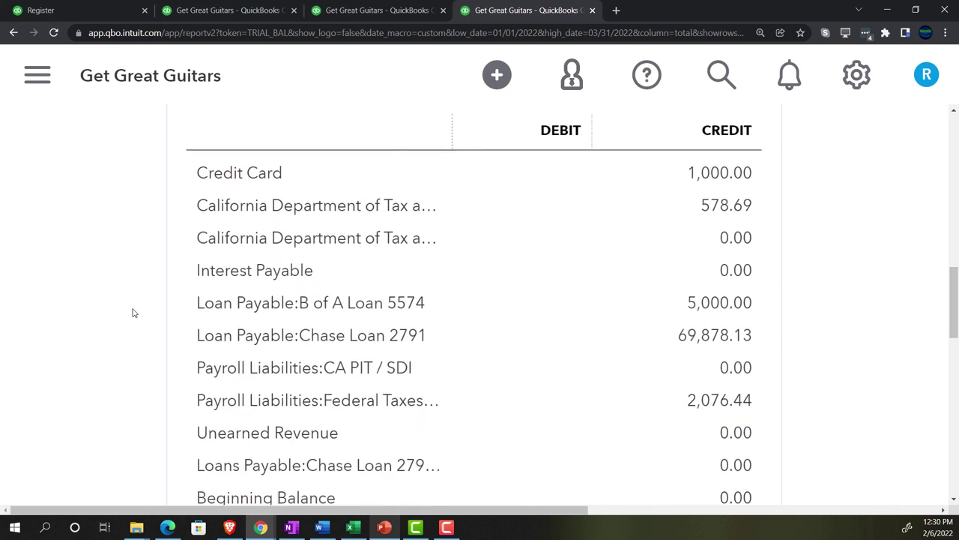
{"action": "scroll", "coordinate": [134, 313], "scroll_direction": "down", "scroll_amount": 3}
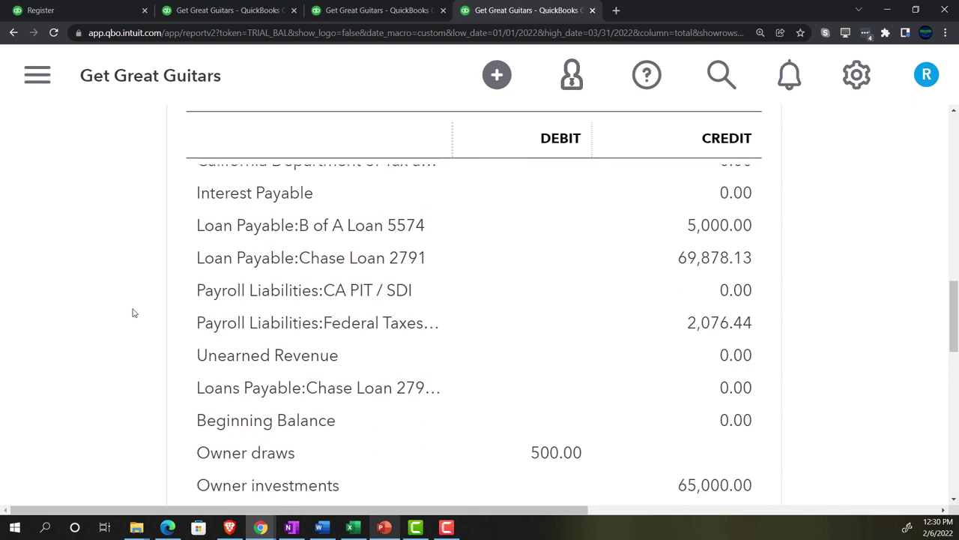
{"action": "scroll", "coordinate": [134, 314], "scroll_direction": "down", "scroll_amount": 3}
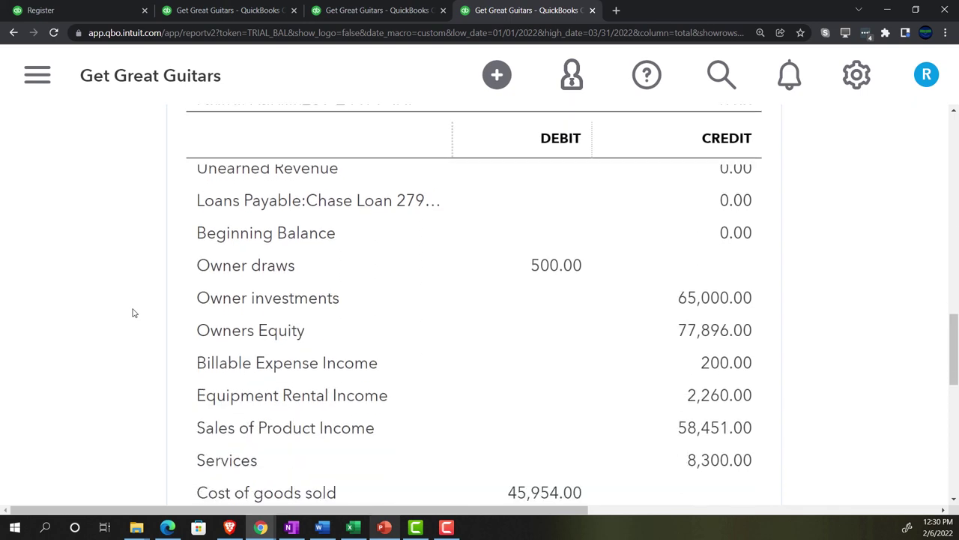
{"action": "scroll", "coordinate": [135, 314], "scroll_direction": "down", "scroll_amount": 4}
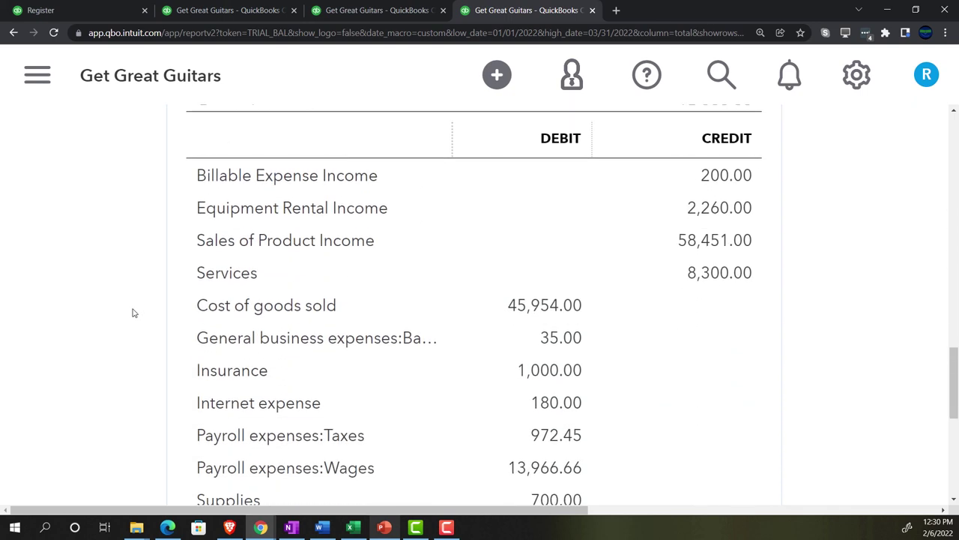
{"action": "scroll", "coordinate": [134, 313], "scroll_direction": "down", "scroll_amount": 2}
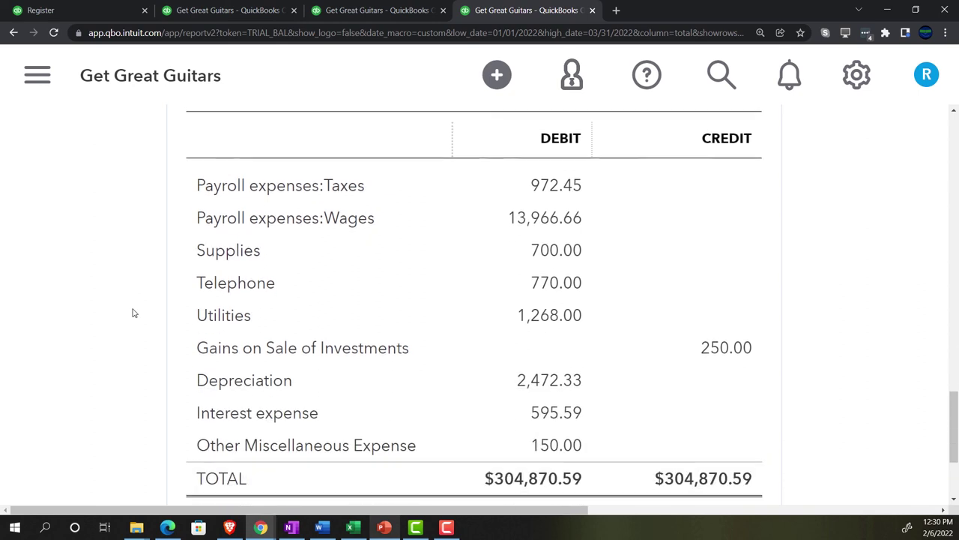